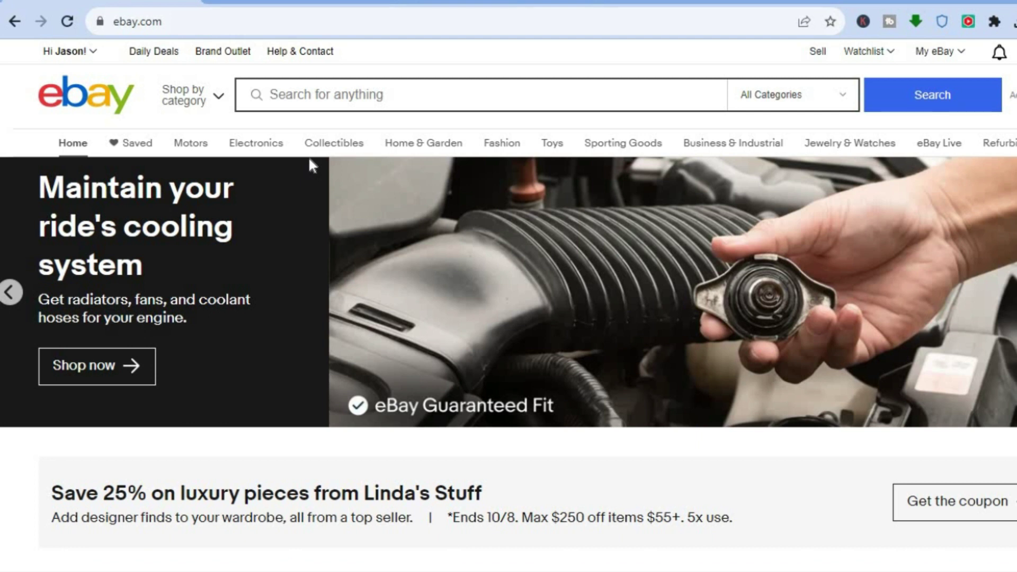
- Open the Selling page and expand the 'How much does it cost to sell?' FAQ answer
mouse_move(95, 57)
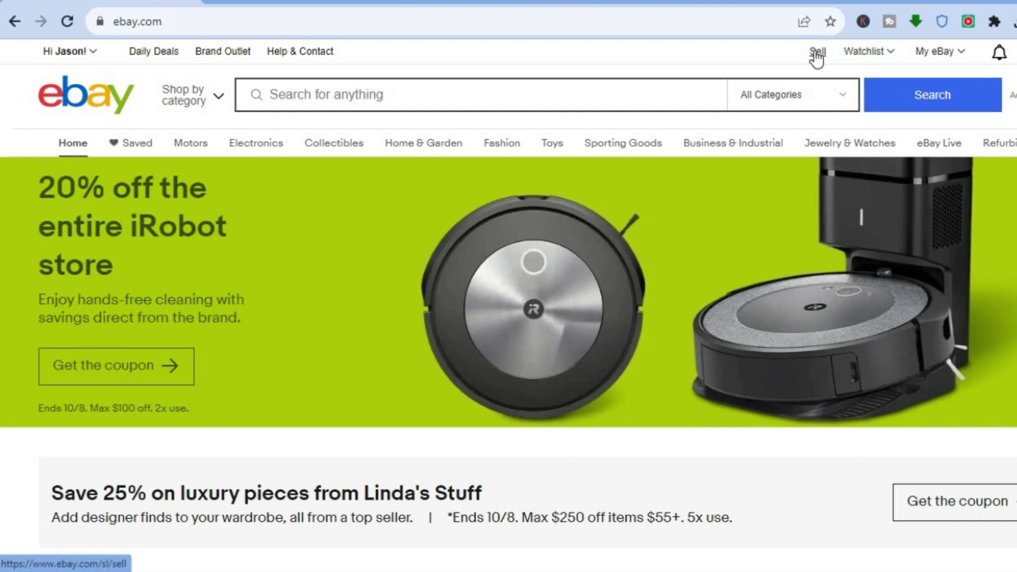
click(816, 53)
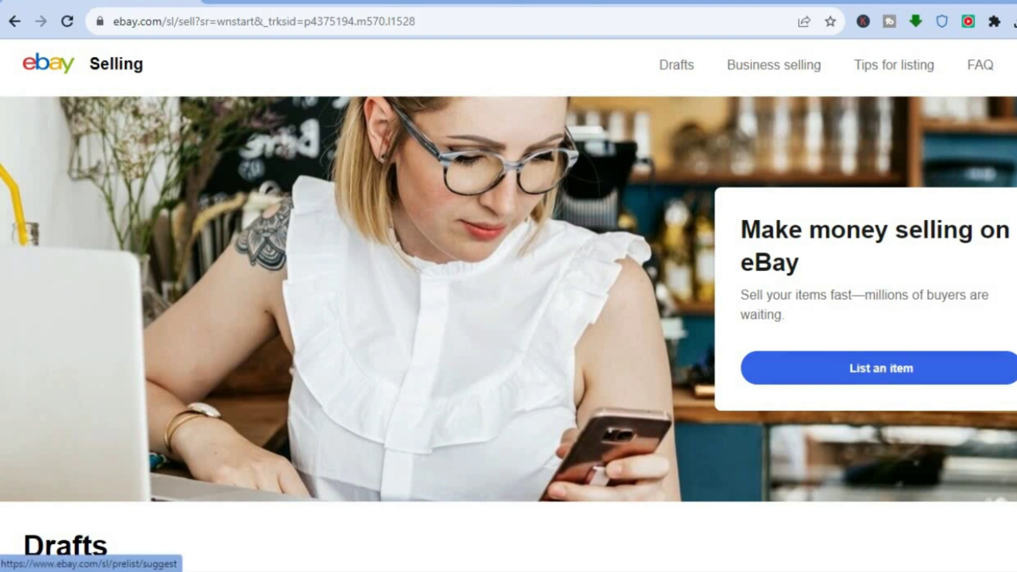
scroll(509, 333, down, 15)
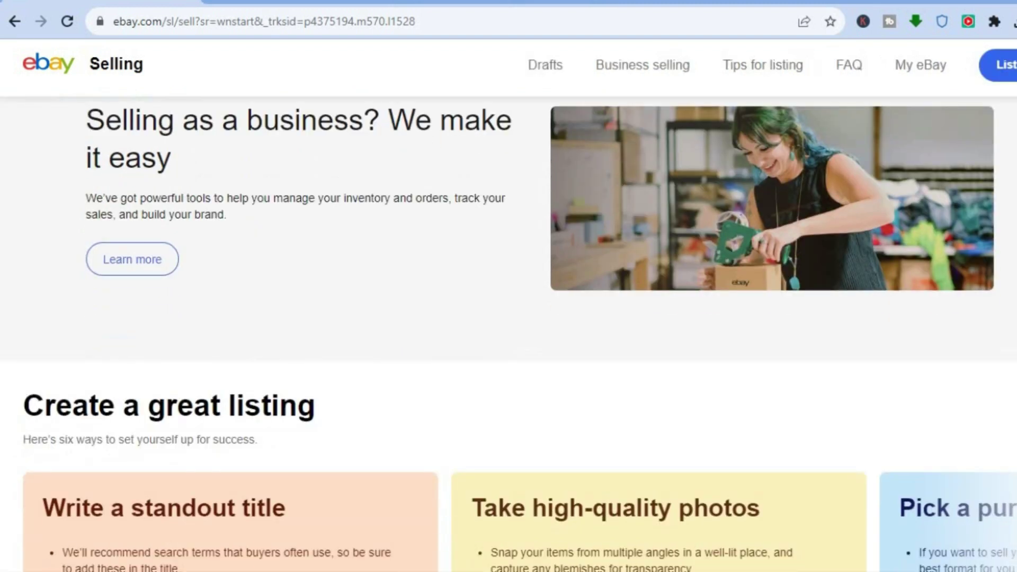
scroll(508, 318, down, 7)
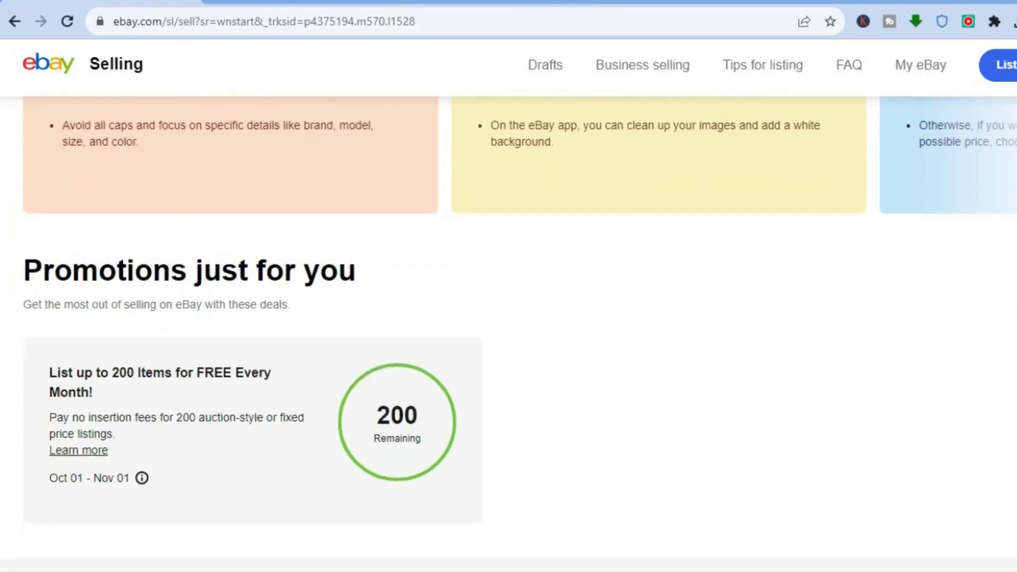
scroll(508, 334, down, 1)
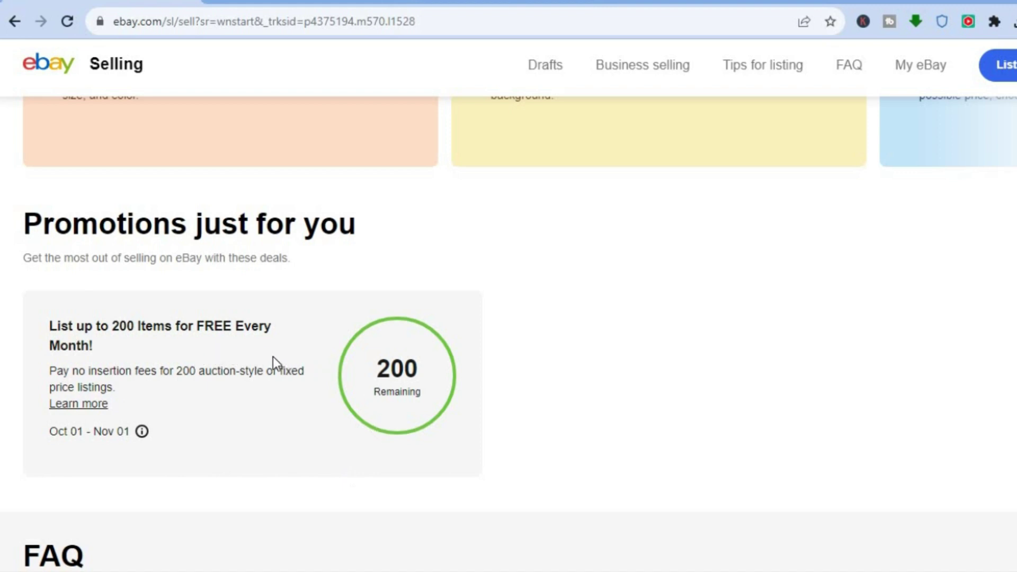
scroll(903, 283, down, 8)
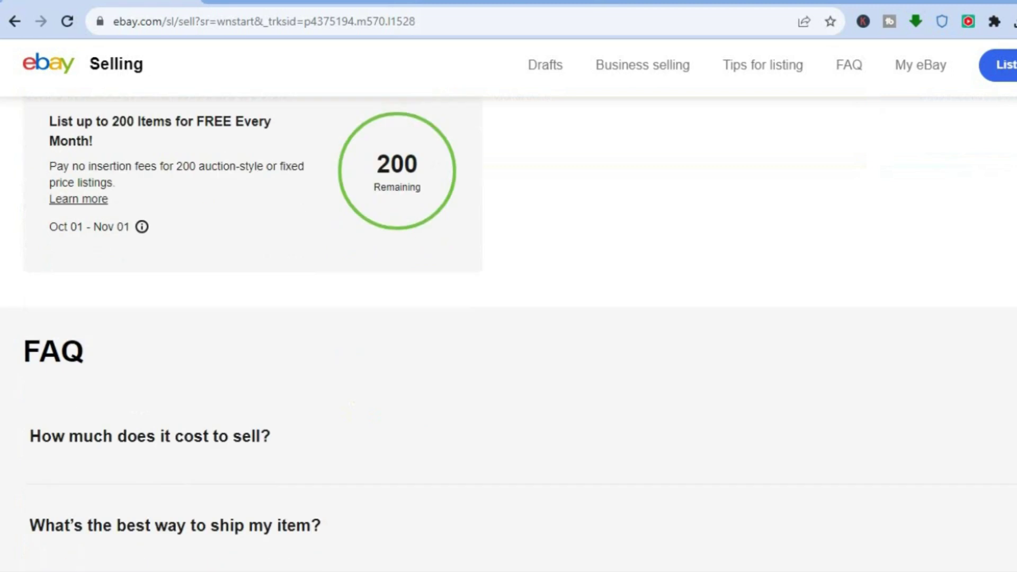
click(908, 284)
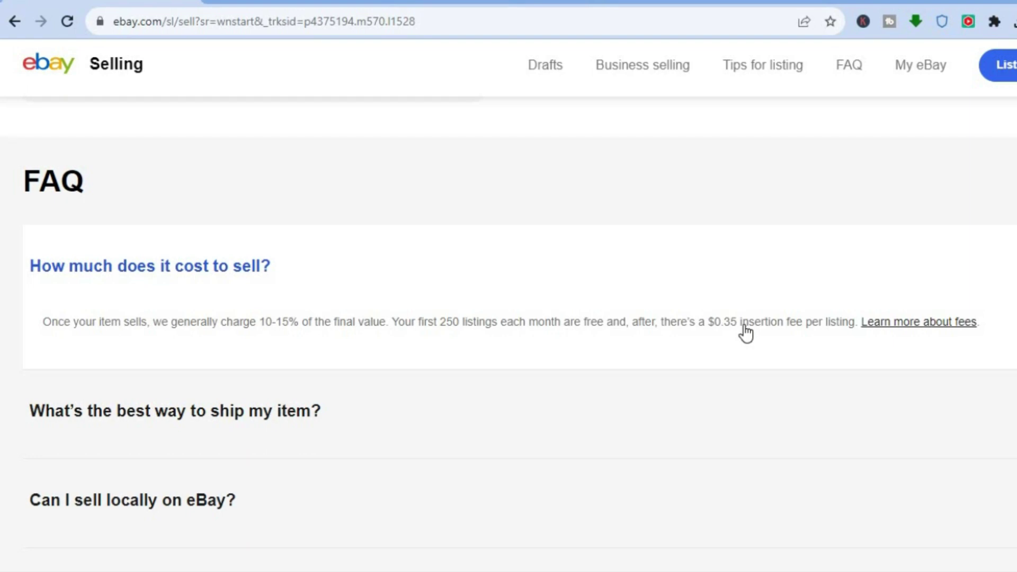
scroll(508, 333, up, 15)
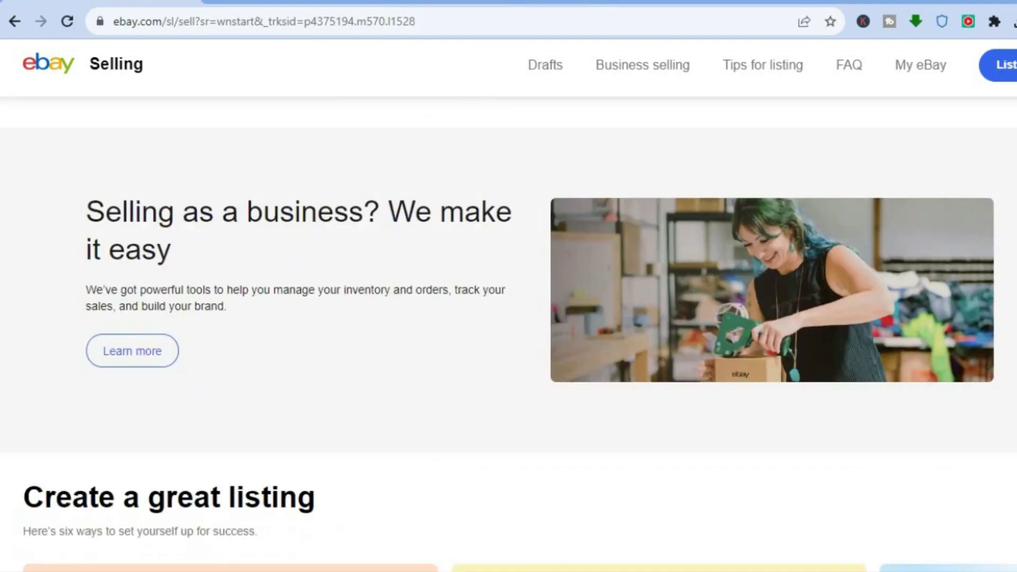
scroll(508, 333, up, 1)
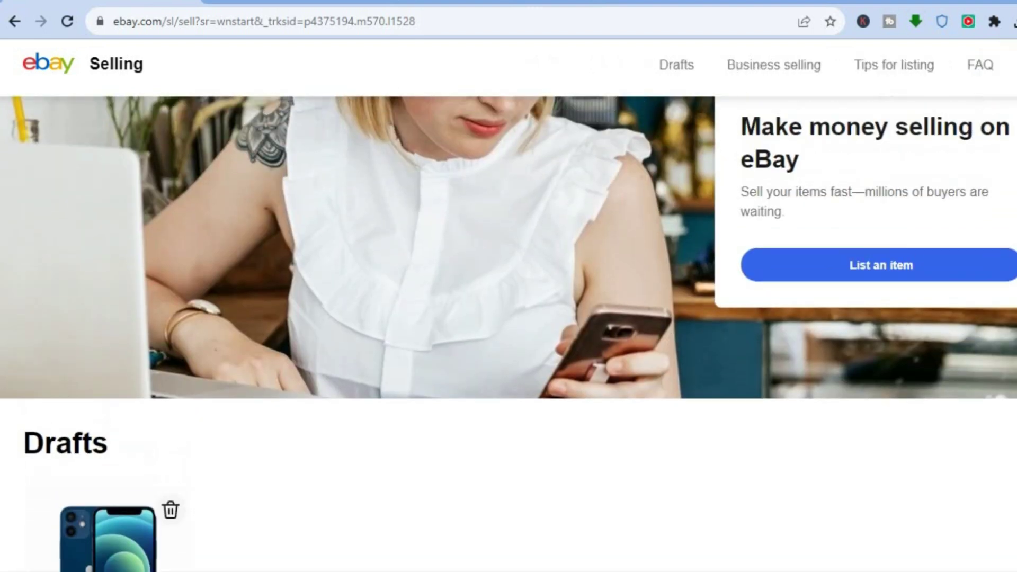
- Start a new listing described as 'iphone 12 mini 128gb unlocked used' using the search suggestions
click(882, 267)
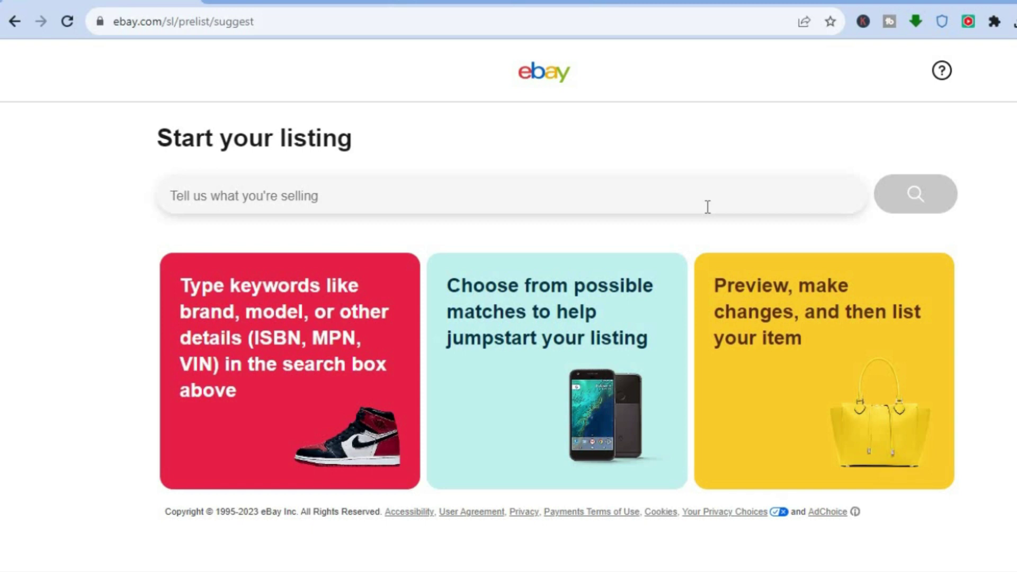
text(i)
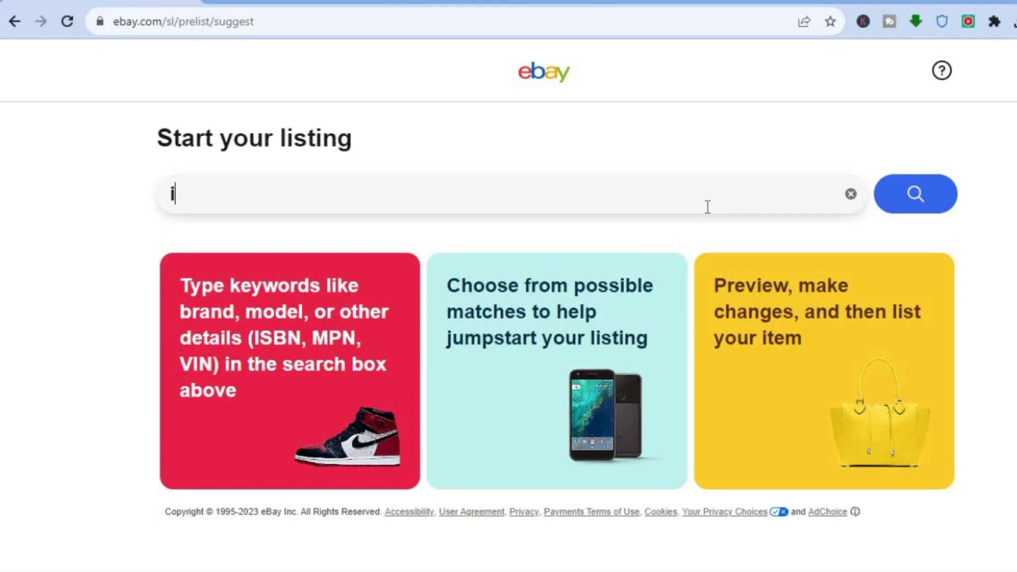
text(phon)
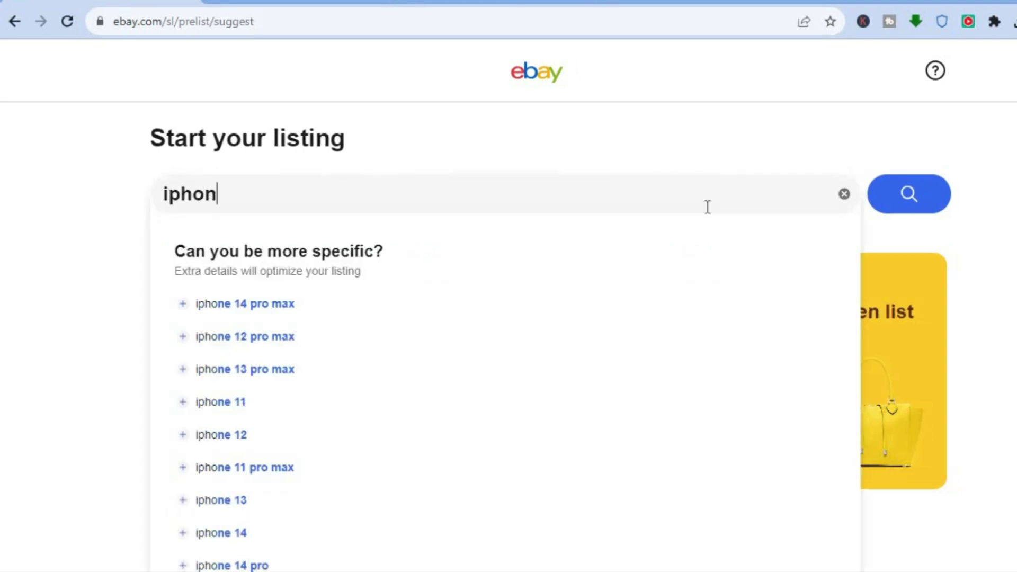
text(e 12)
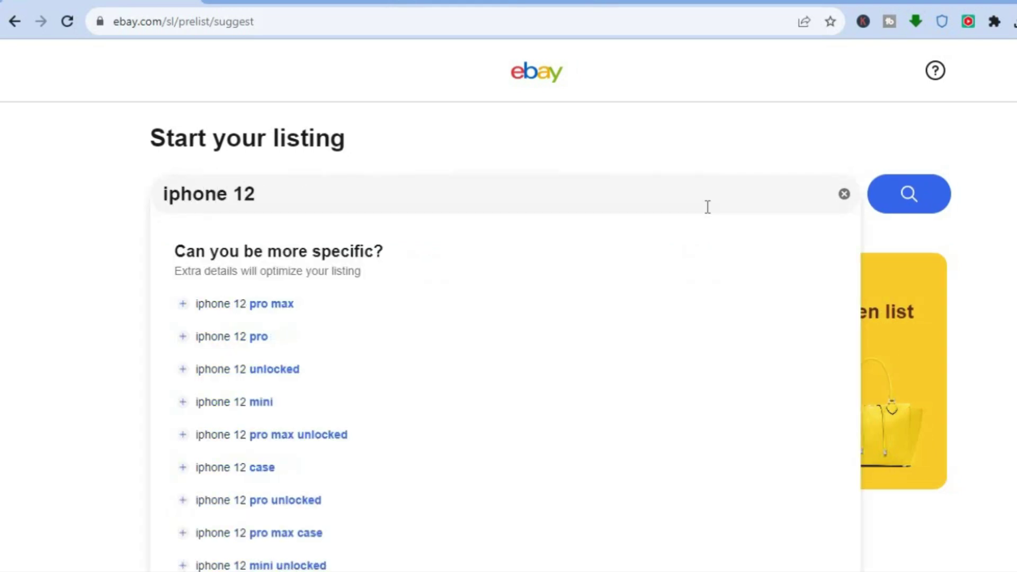
click(254, 410)
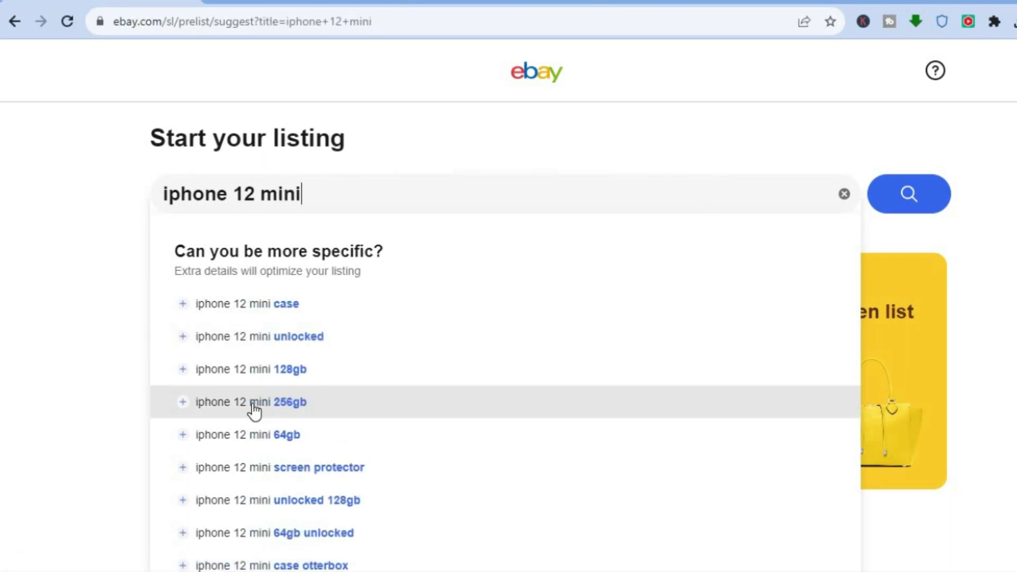
click(264, 371)
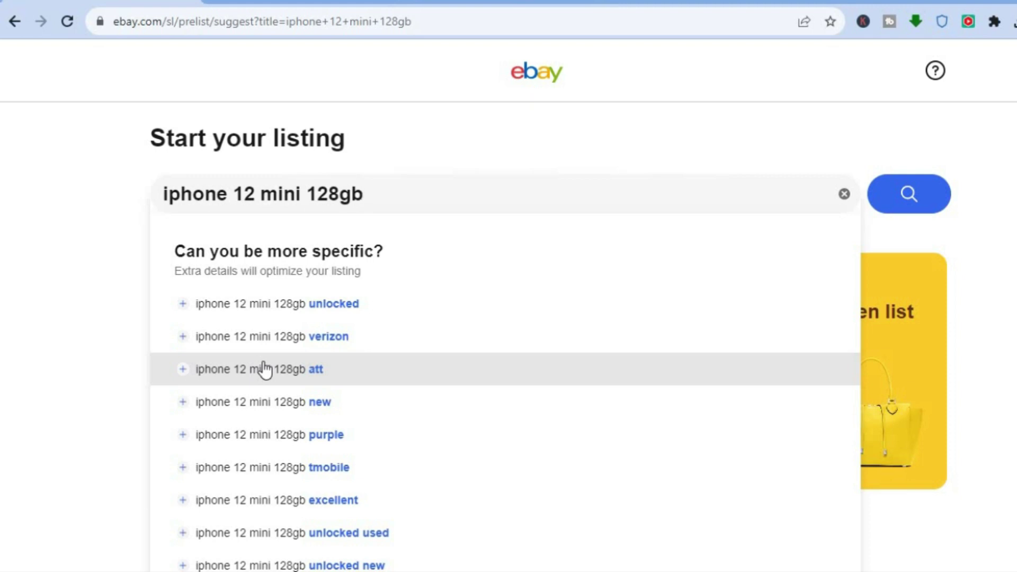
click(286, 303)
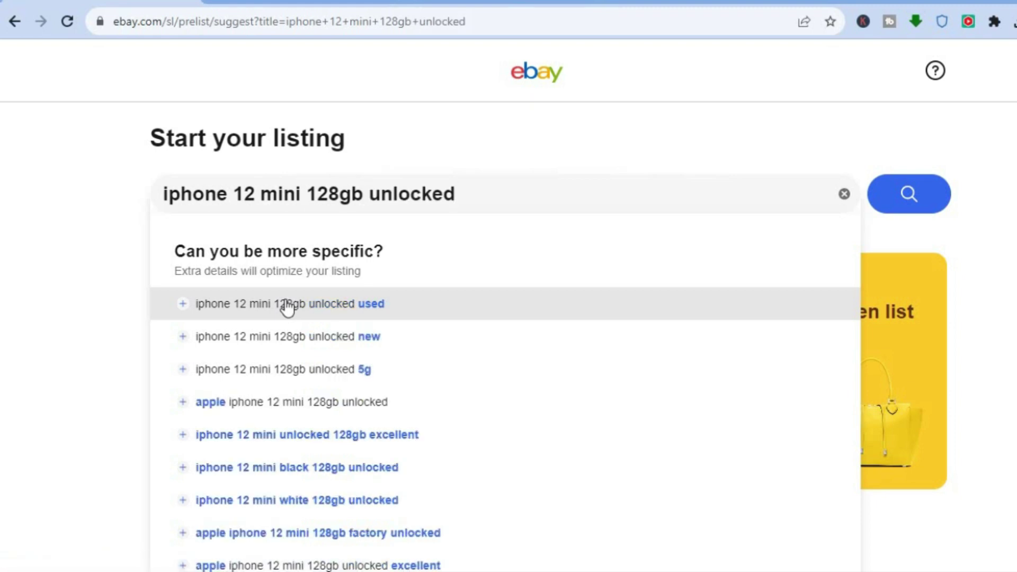
click(287, 304)
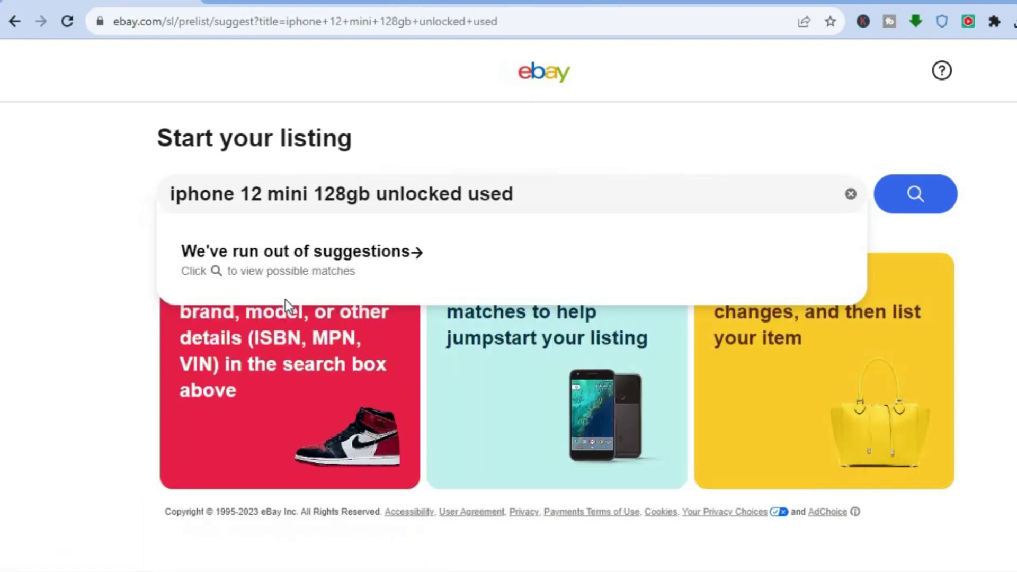
- Search for matches under the Other Cell Phone Accessories category and browse the related listings
click(935, 203)
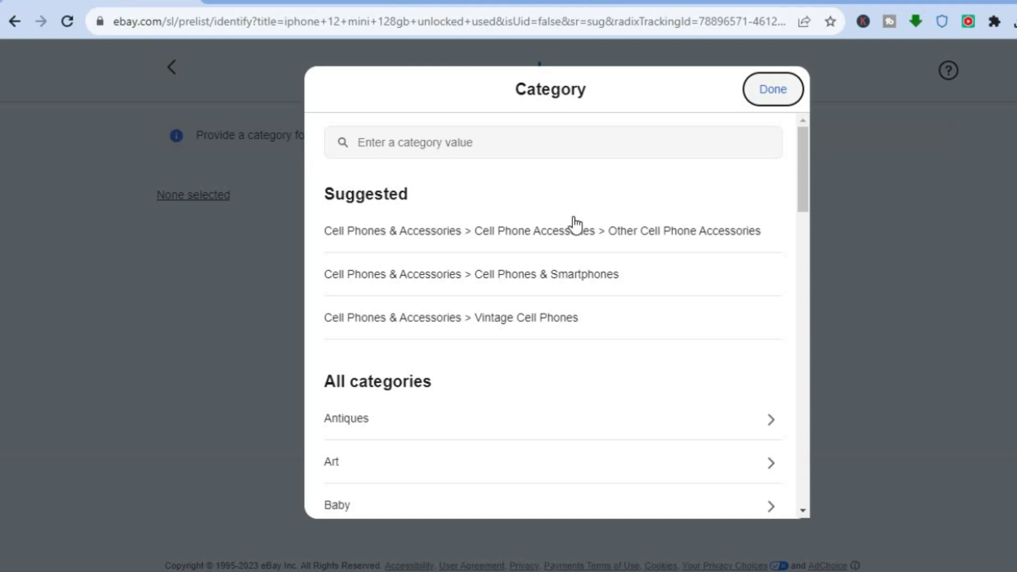
click(430, 236)
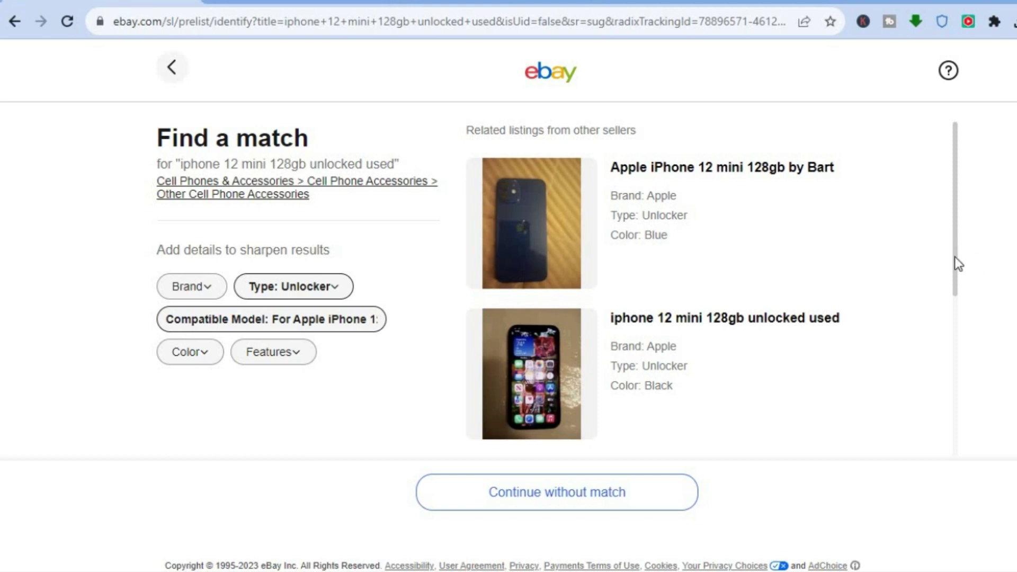
drag(954, 256, 942, 419)
drag(961, 369, 960, 198)
- Use the black iPhone 12 mini listing as a template with condition Used and continue
click(548, 386)
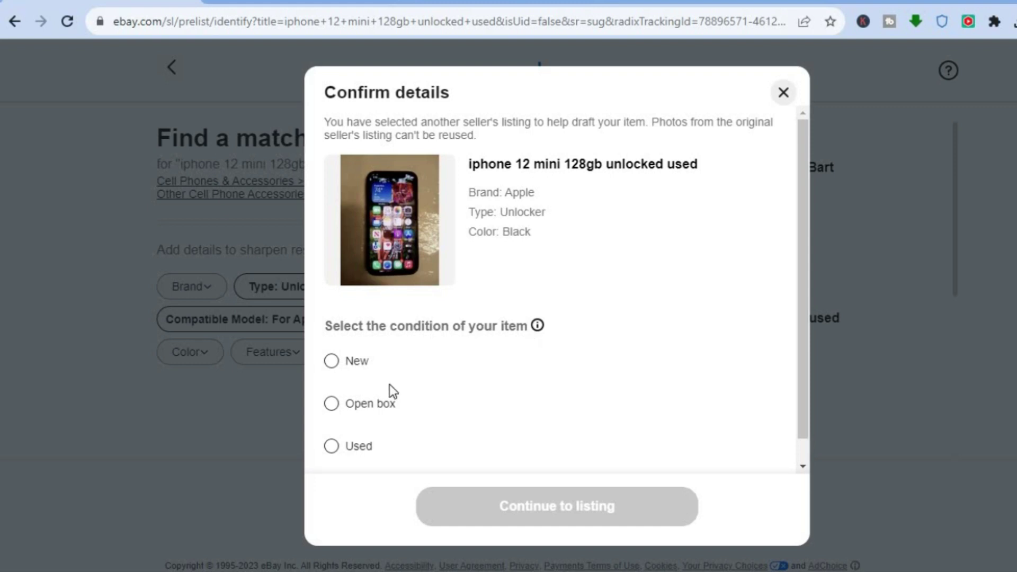
click(331, 446)
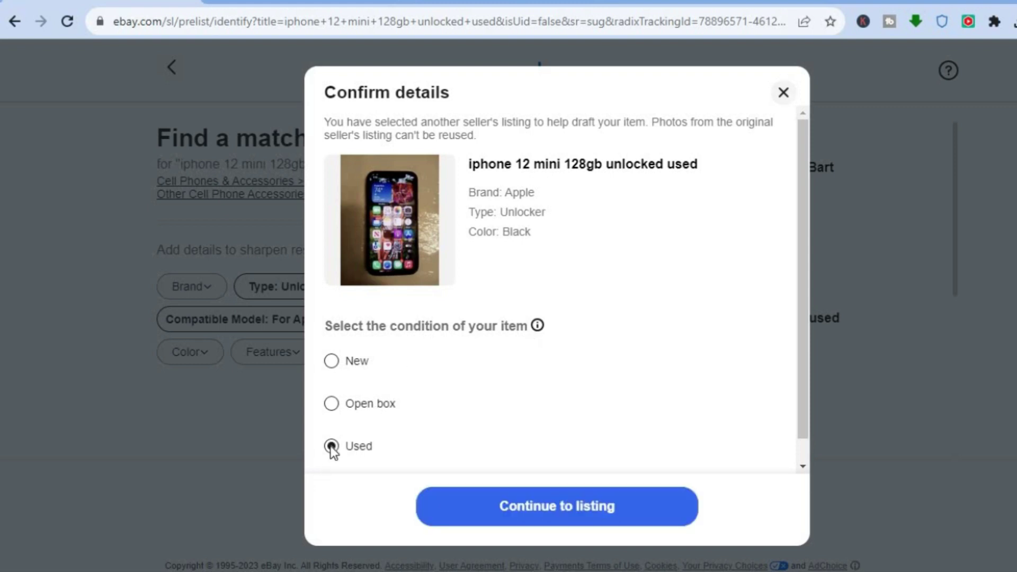
click(566, 520)
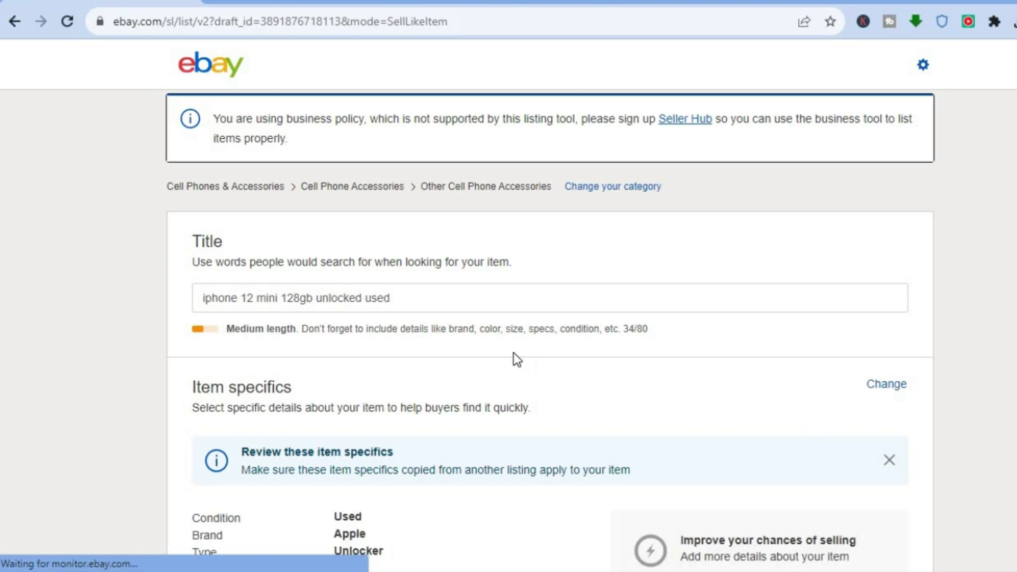
click(411, 298)
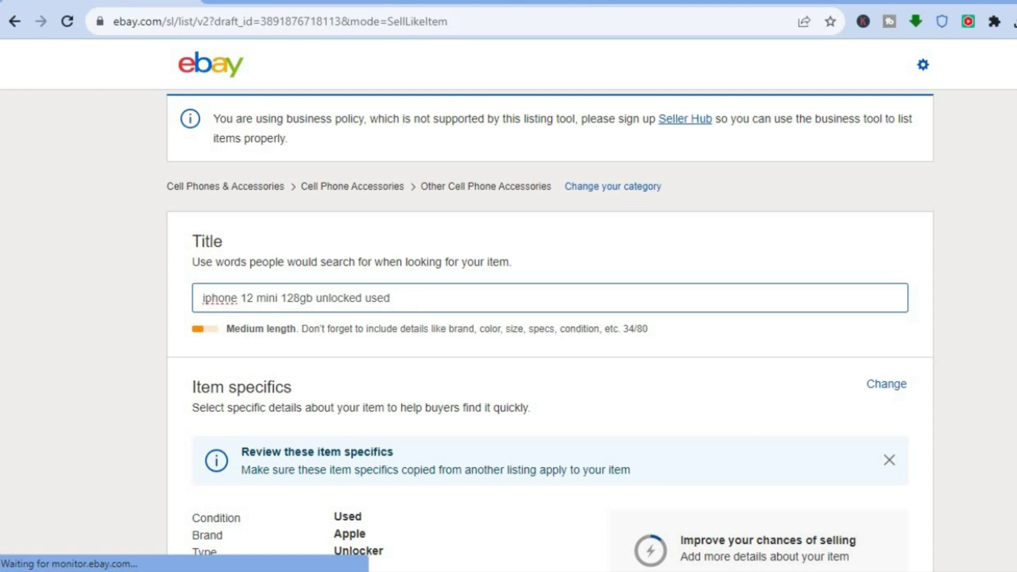
scroll(508, 318, down, 5)
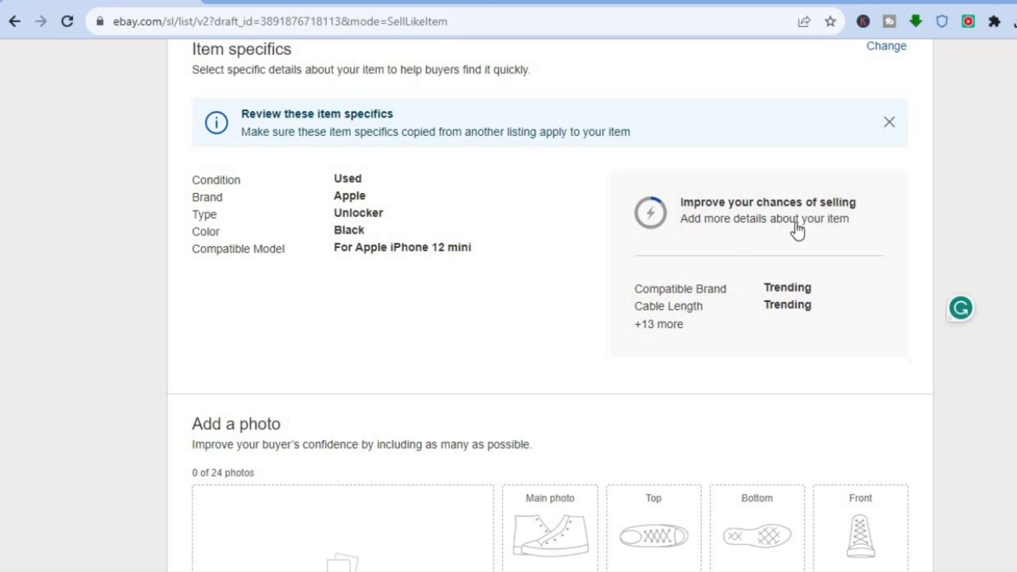
scroll(663, 161, down, 3)
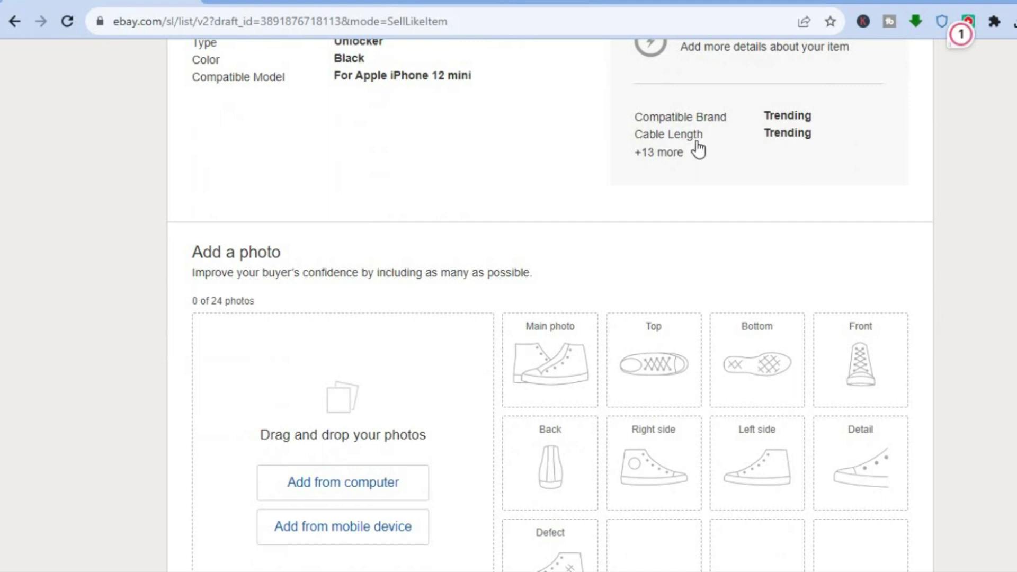
scroll(550, 305, down, 5)
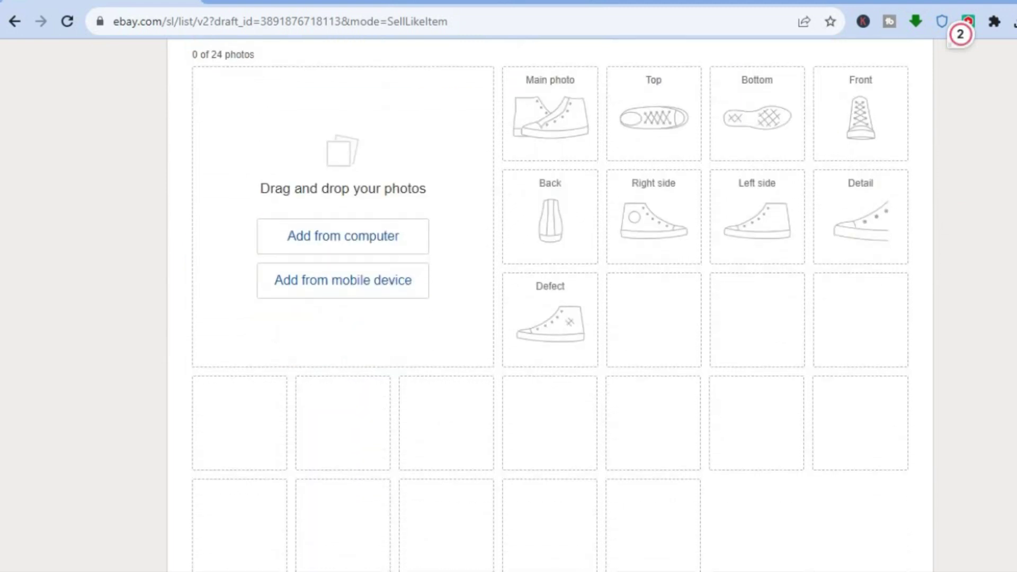
scroll(395, 277, up, 2)
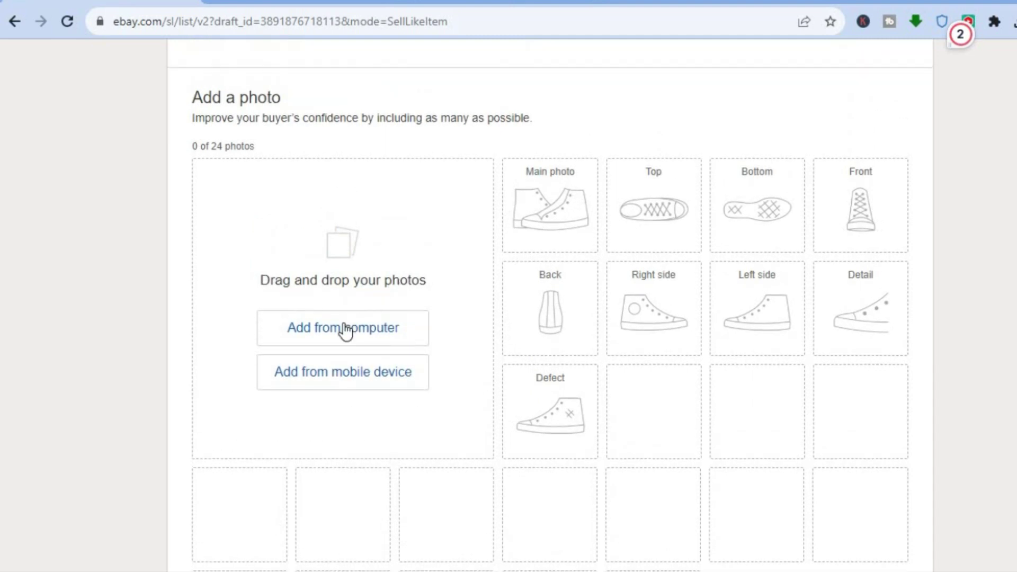
- Upload the purple iPhone image 234255_qkyqry as the main listing photo
click(345, 329)
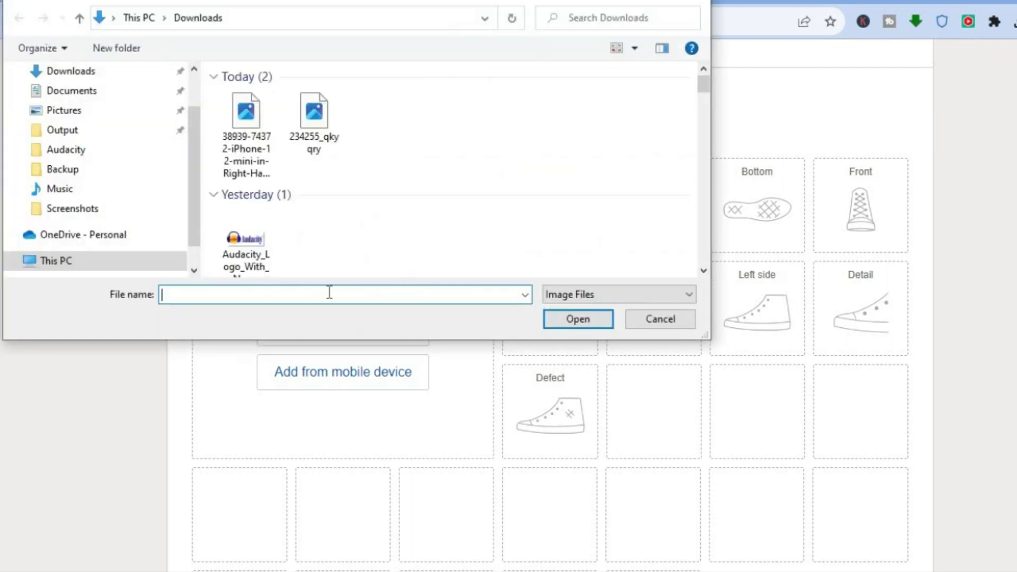
click(320, 116)
click(245, 119)
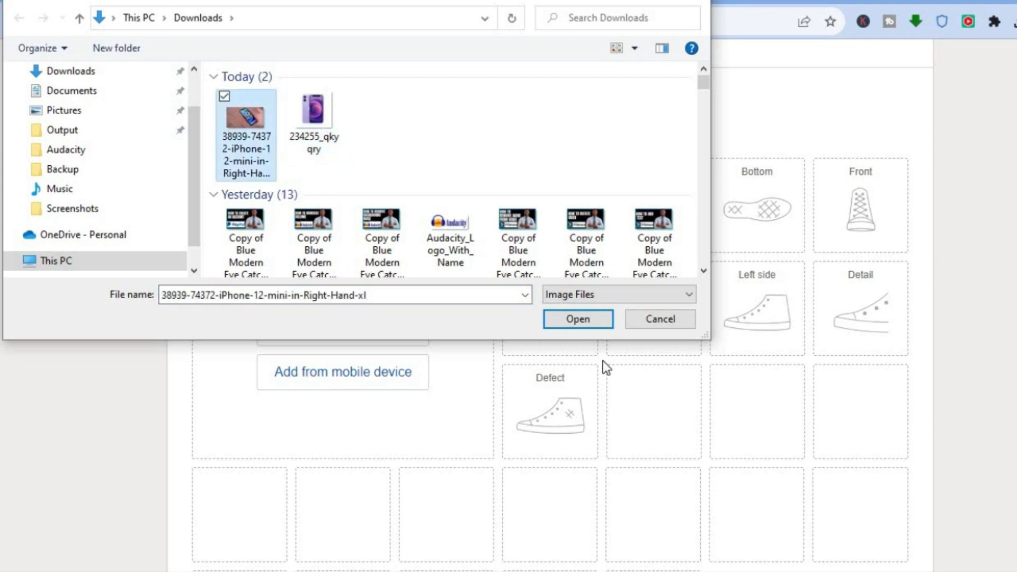
click(317, 122)
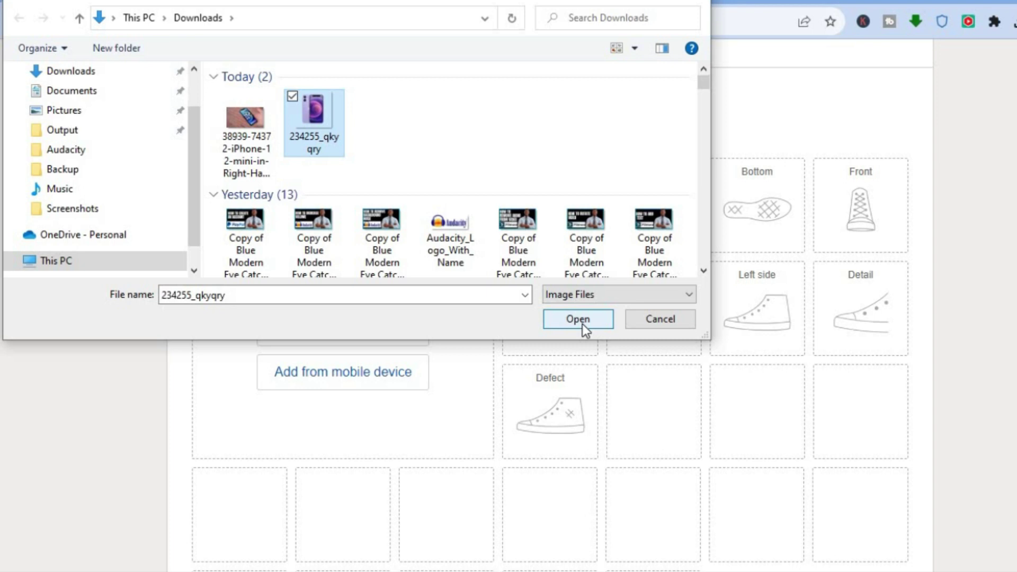
click(578, 319)
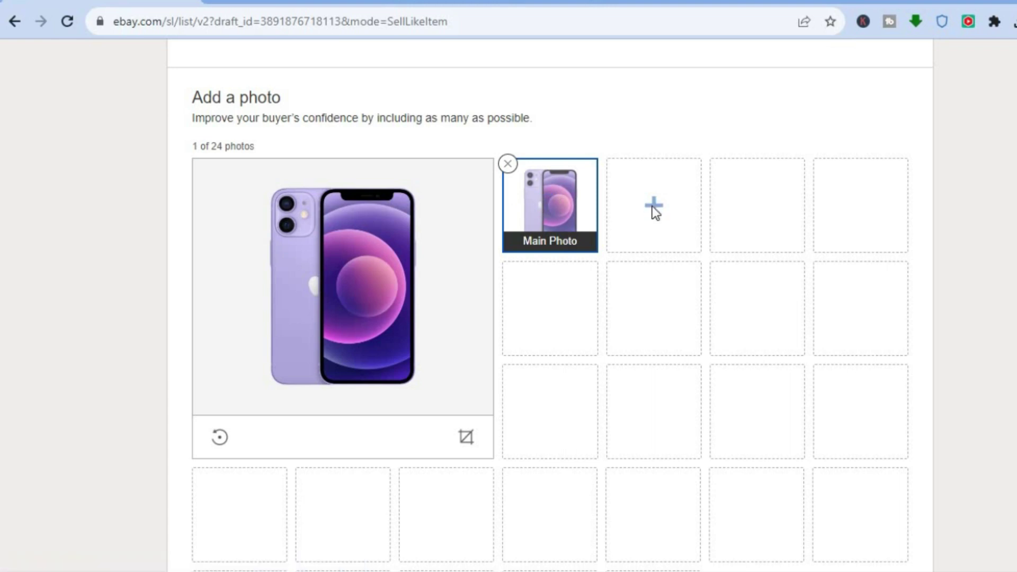
- Add the iPhone-in-hand image as the second listing photo
click(655, 212)
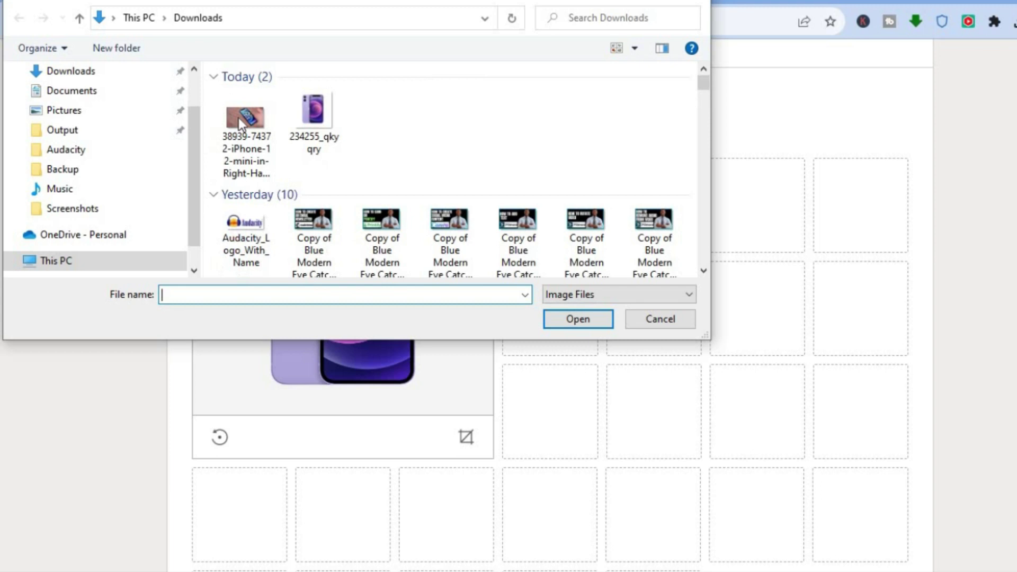
click(240, 118)
click(602, 320)
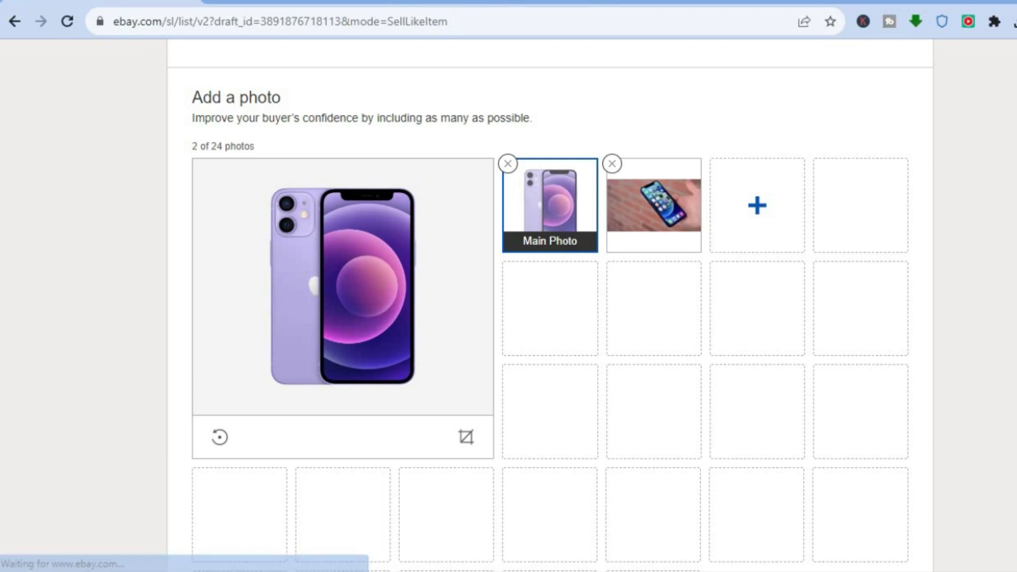
scroll(549, 305, down, 8)
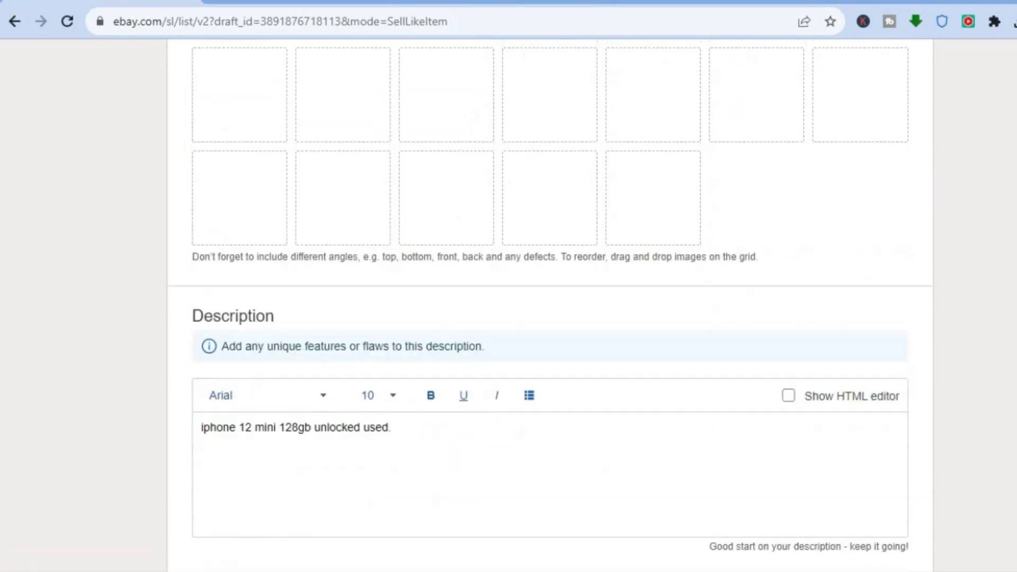
scroll(536, 217, down, 1)
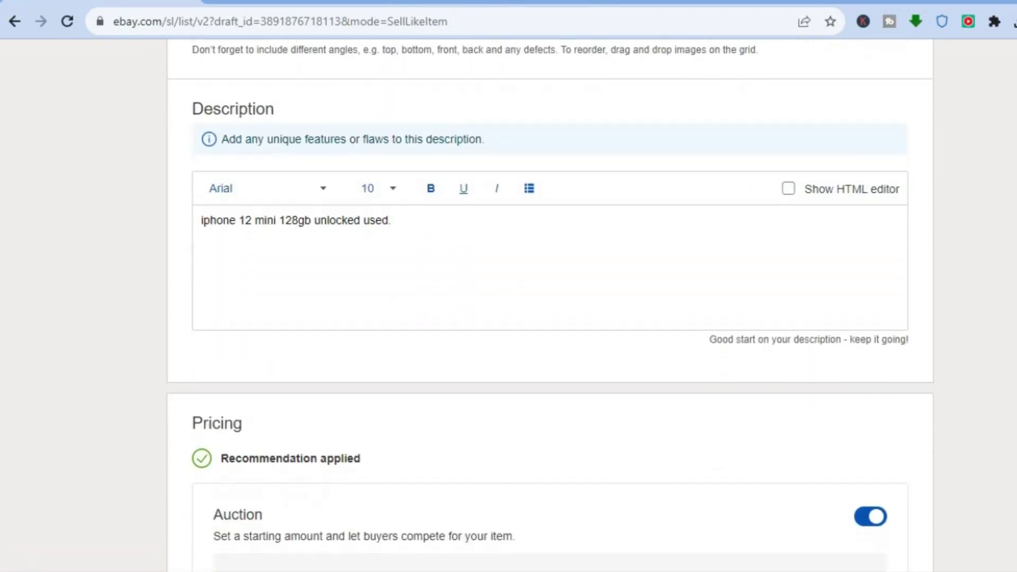
click(468, 232)
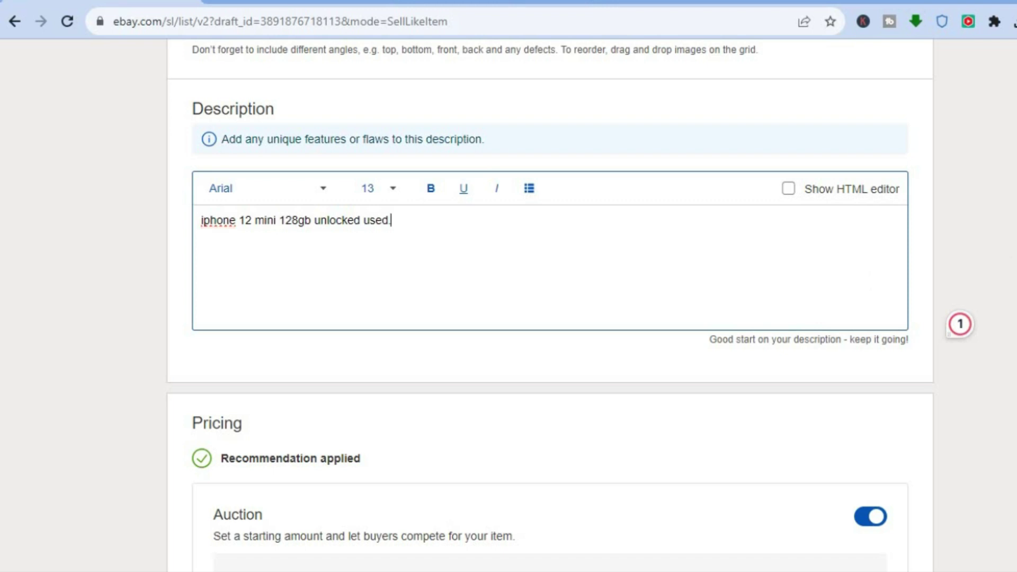
- Change the auction starting bid from 140.00 to 180.00
scroll(550, 305, down, 5)
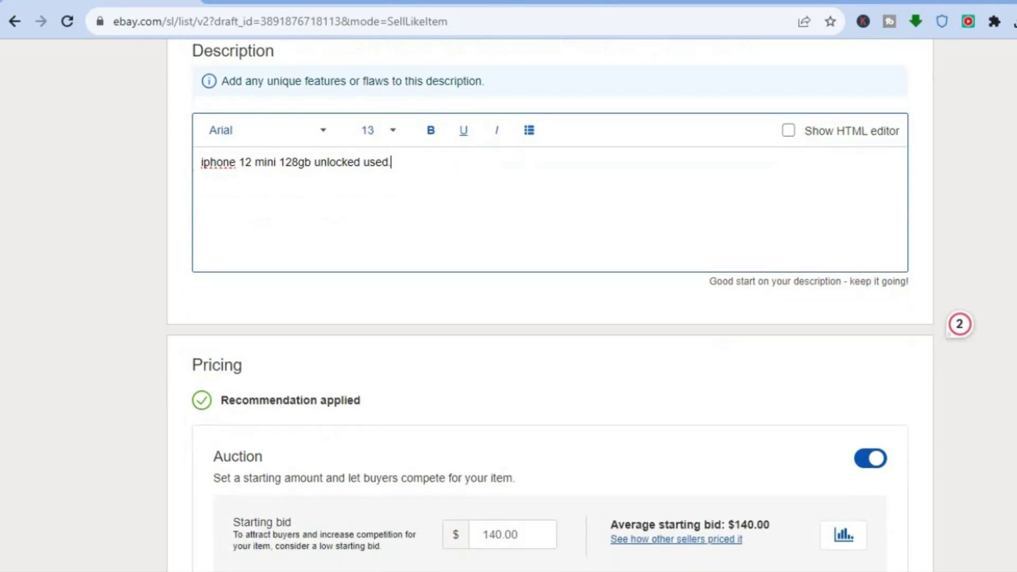
scroll(550, 305, down, 2)
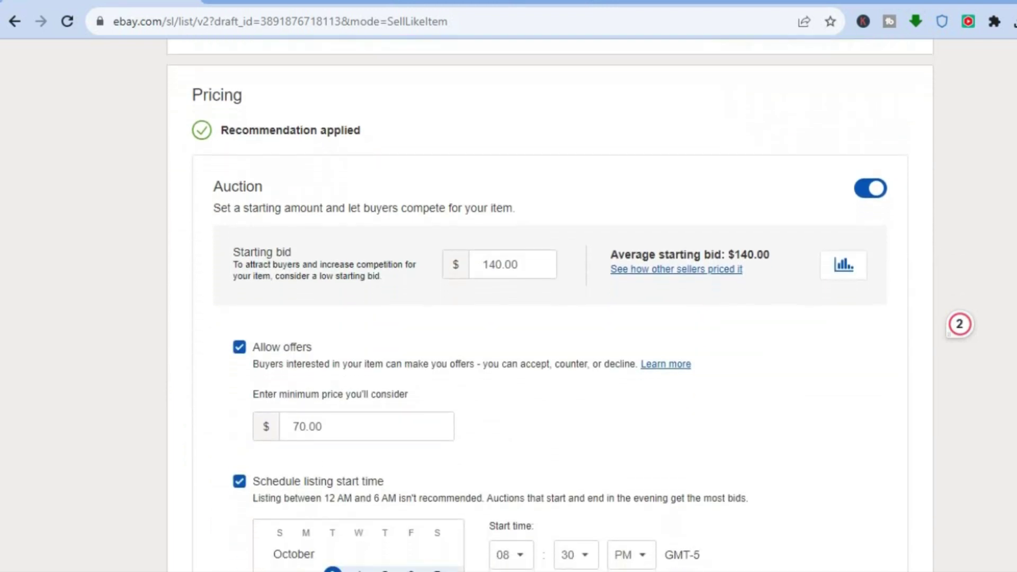
scroll(463, 280, up, 1)
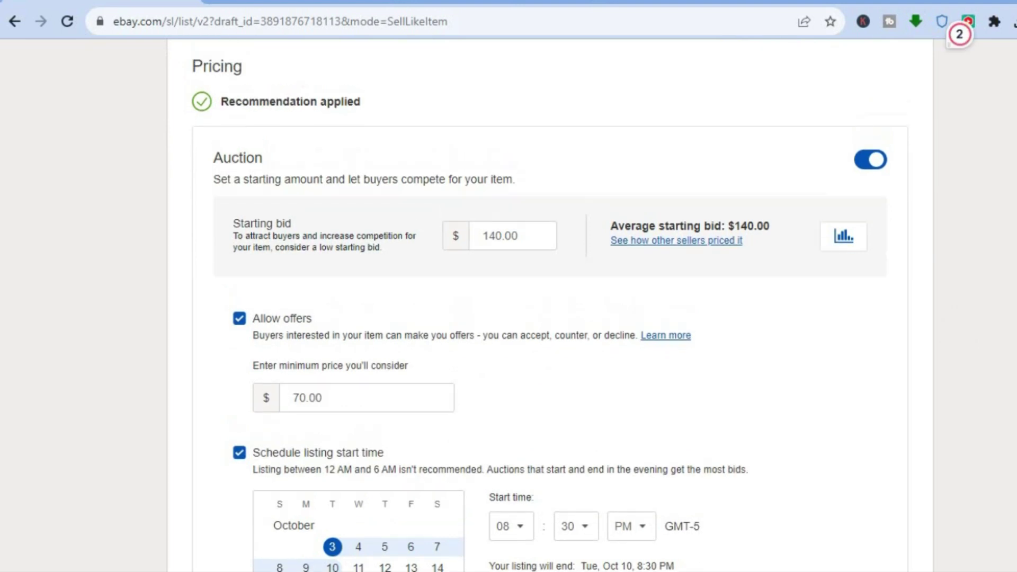
click(522, 241)
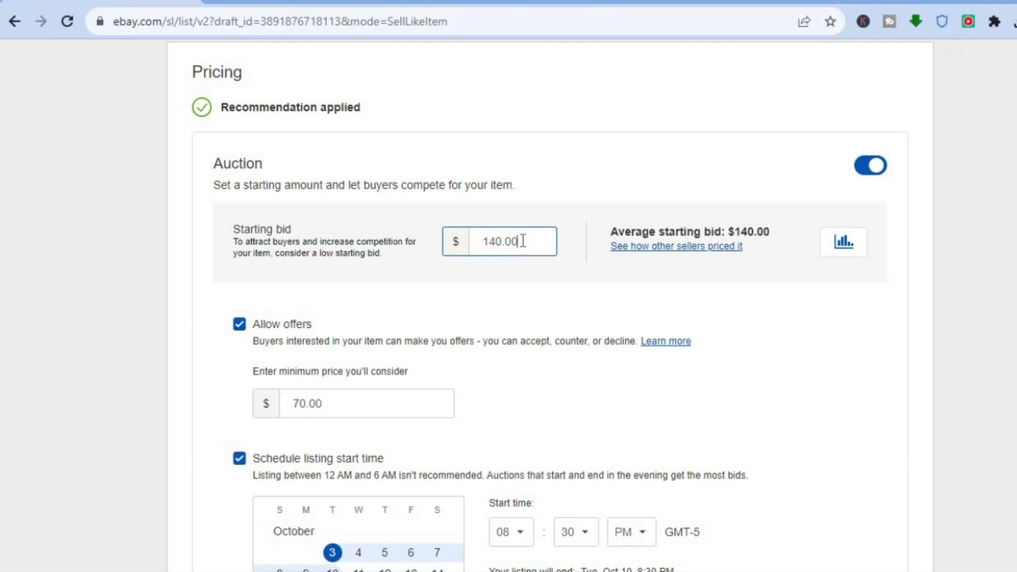
drag(522, 241, 483, 240)
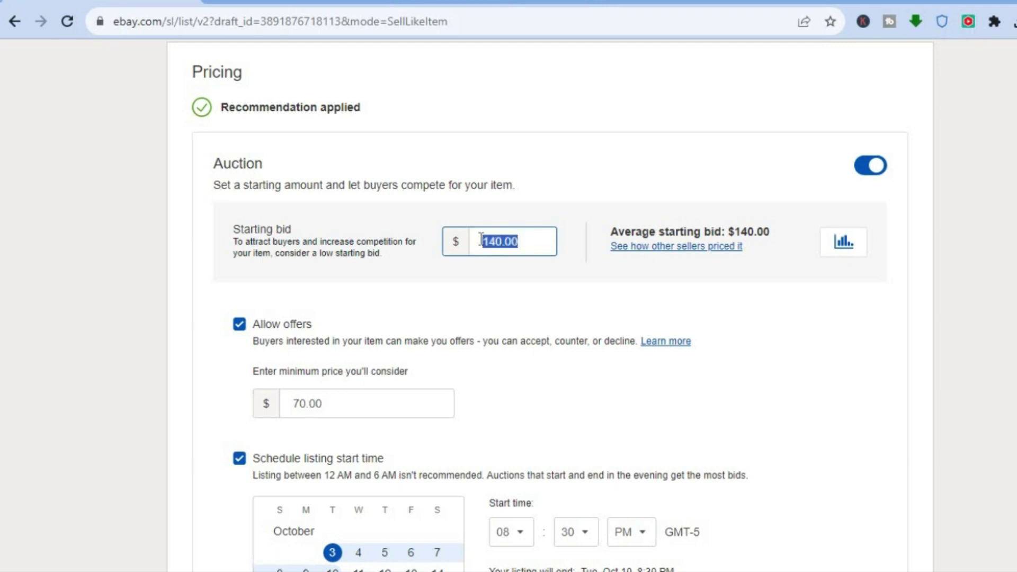
text(180)
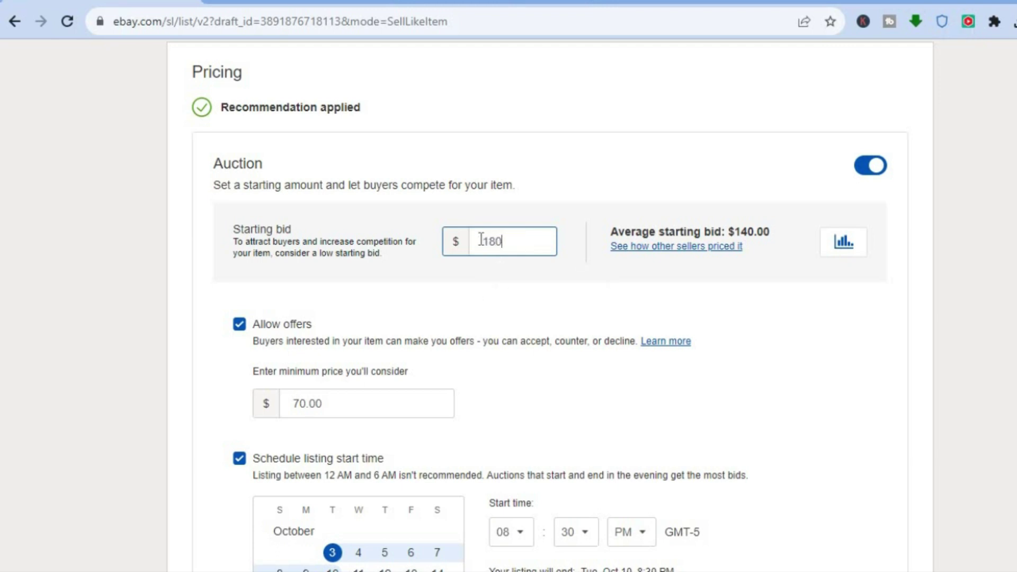
text(.00)
click(608, 299)
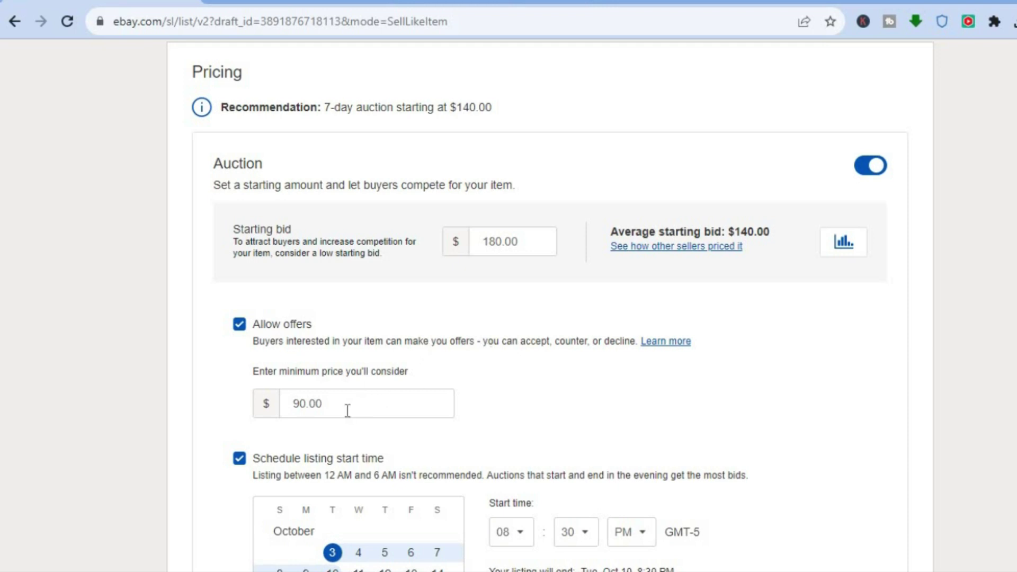
- Set the minimum offer price to 200 instead of 90.00
click(331, 406)
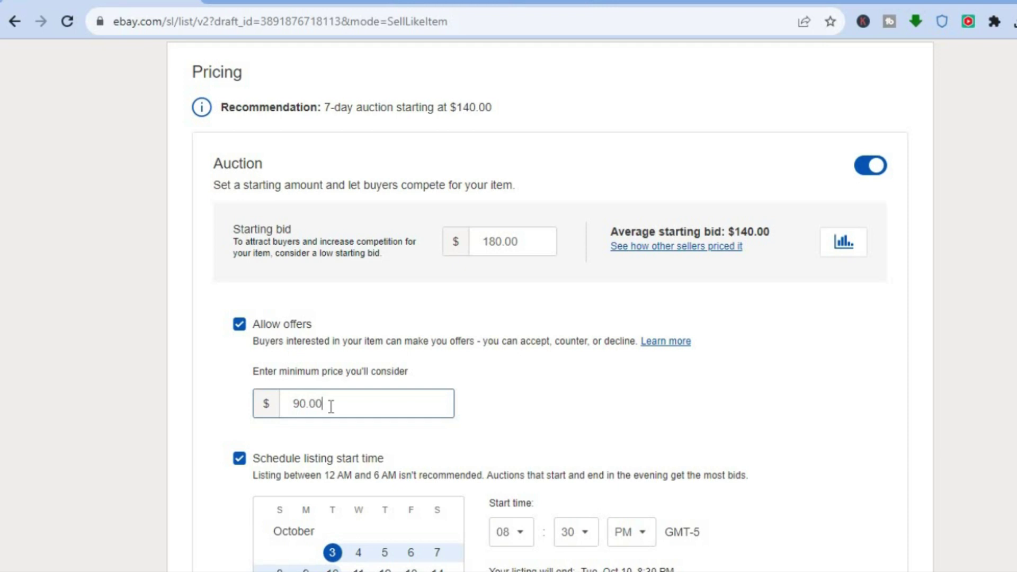
key(BackSpace)
key(BackSpace)
key(BackSpace)
key(BackSpace)
key(BackSpace)
text(200)
click(576, 396)
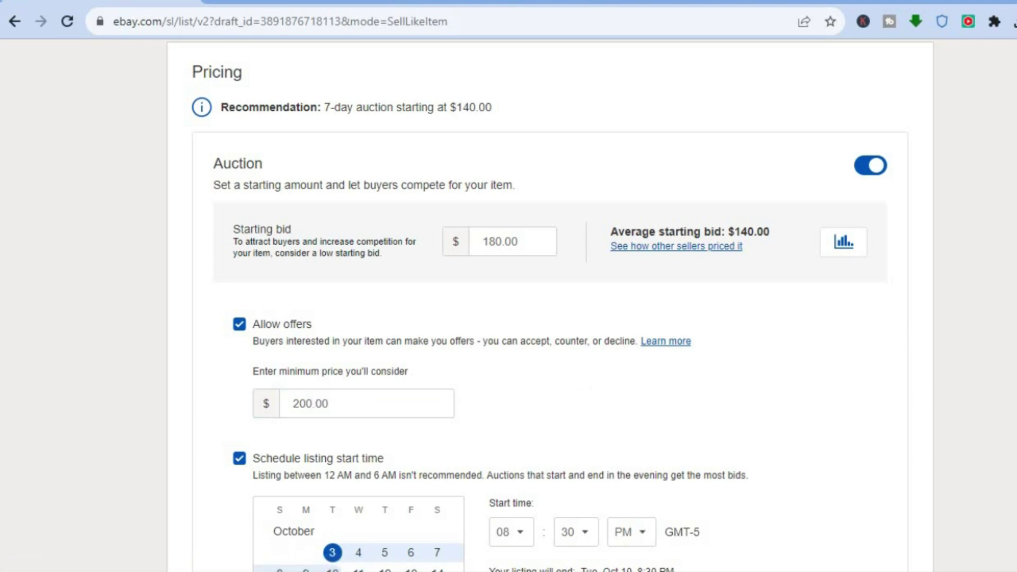
scroll(513, 244, down, 6)
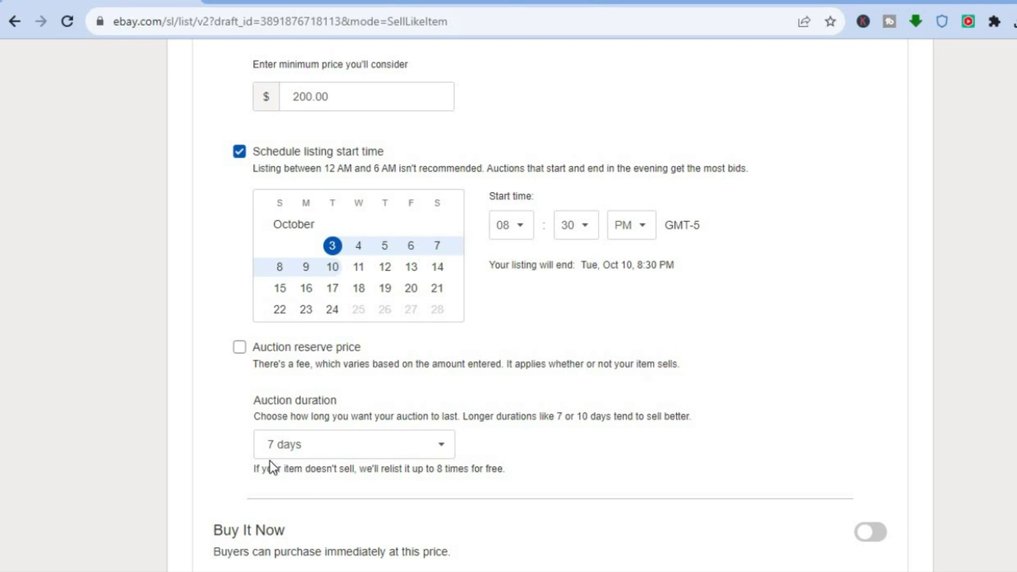
click(383, 449)
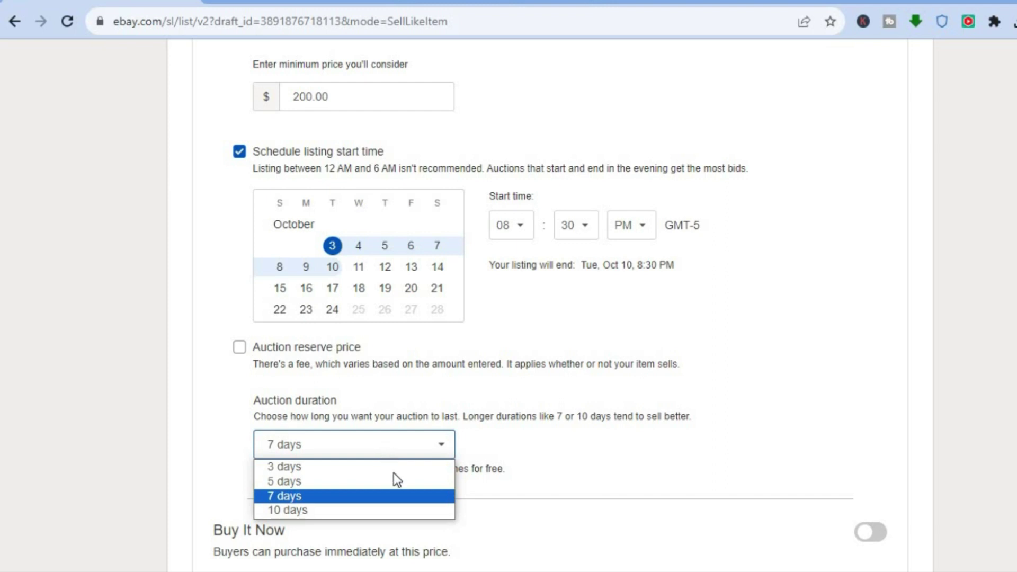
click(522, 473)
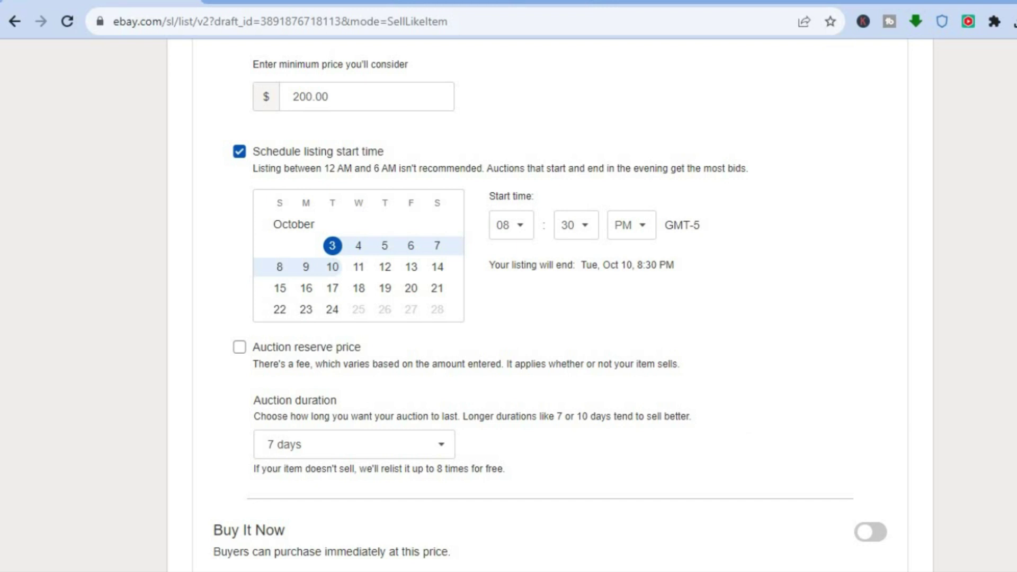
scroll(550, 302, down, 5)
scroll(550, 305, down, 1)
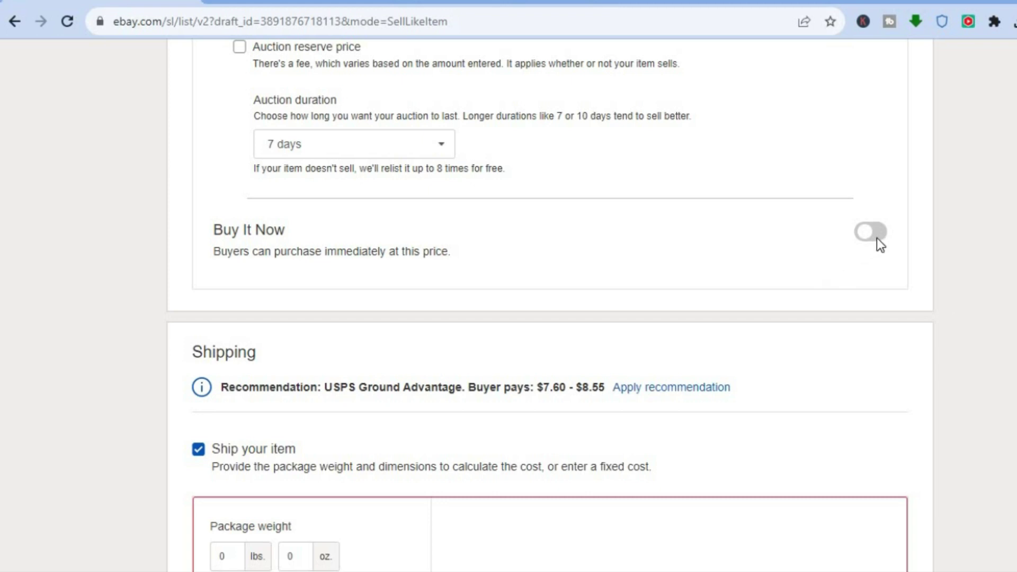
- Scroll past Buy It Now at 252.00 and Shipping down to Listing preferences
scroll(876, 238, down, 2)
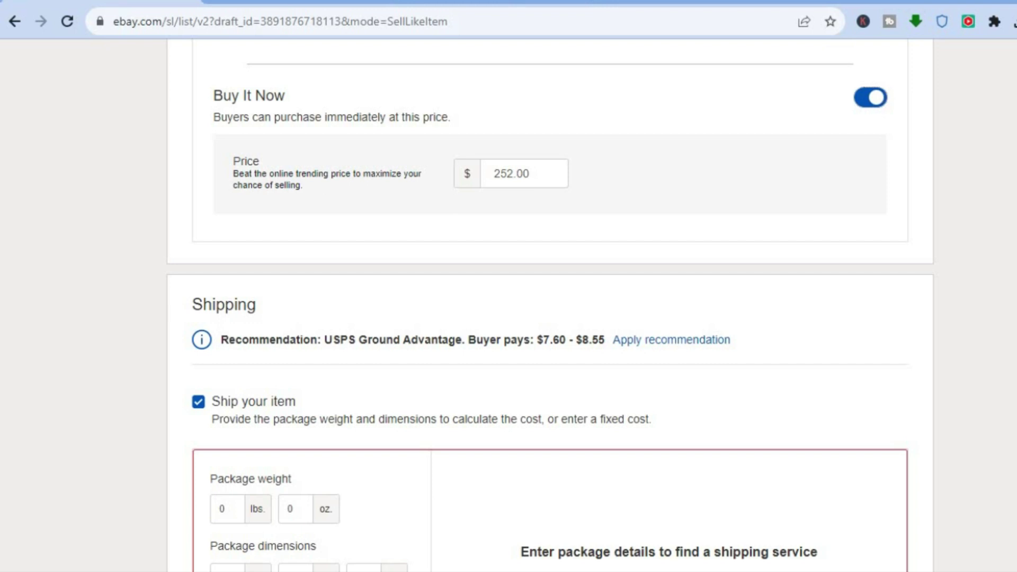
scroll(550, 306, down, 3)
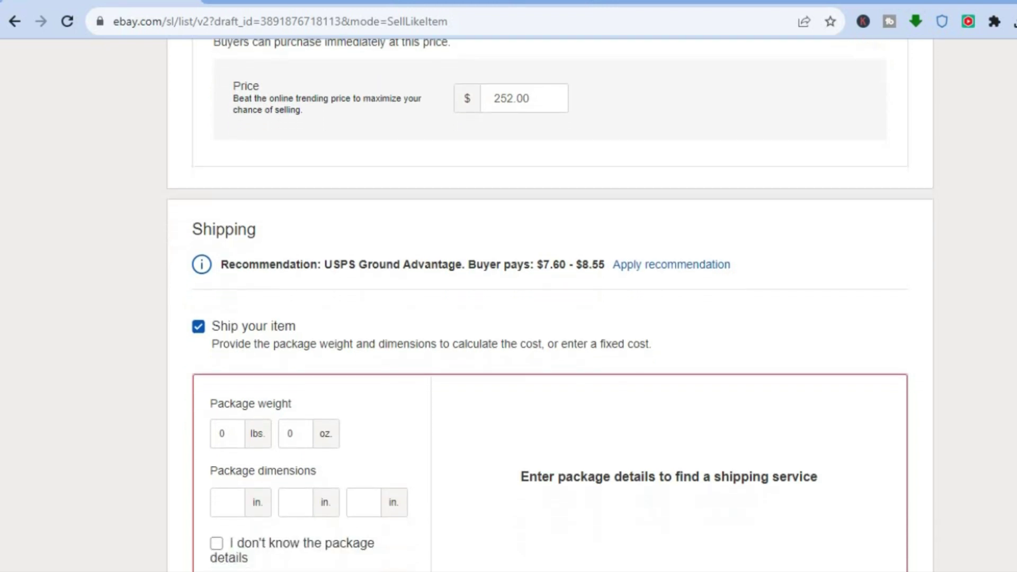
scroll(551, 306, down, 3)
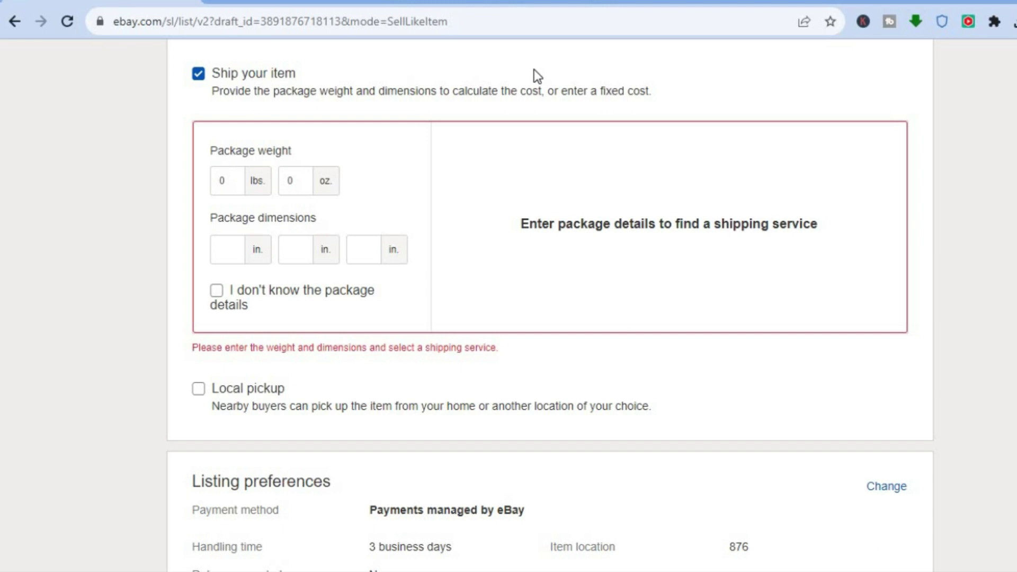
scroll(550, 305, down, 5)
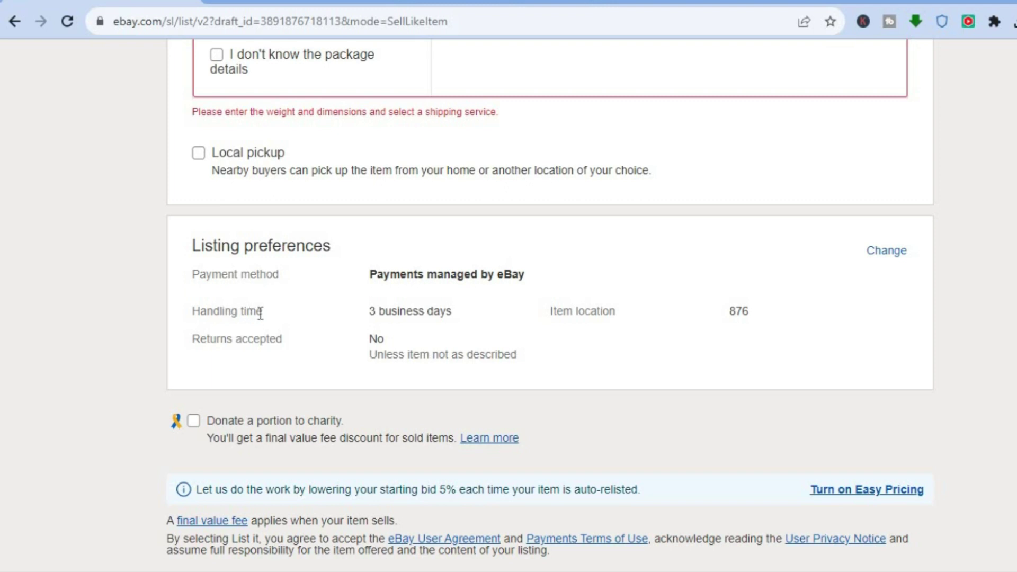
click(888, 252)
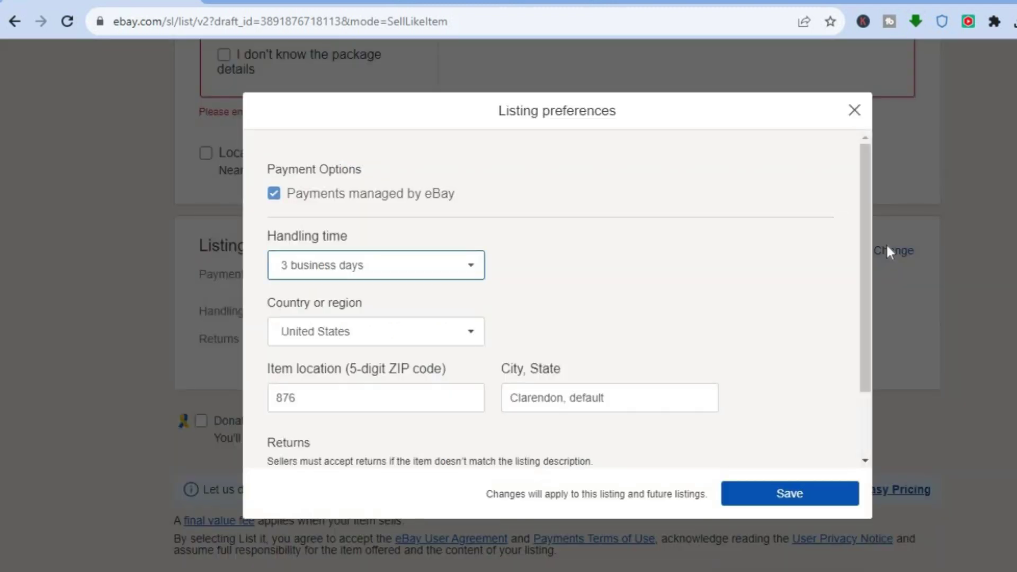
click(460, 275)
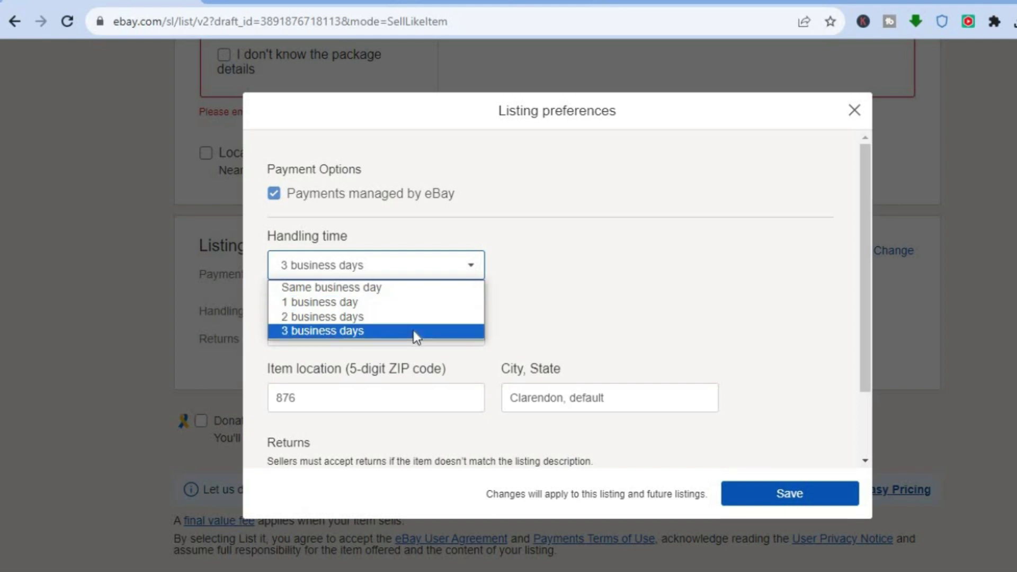
click(611, 321)
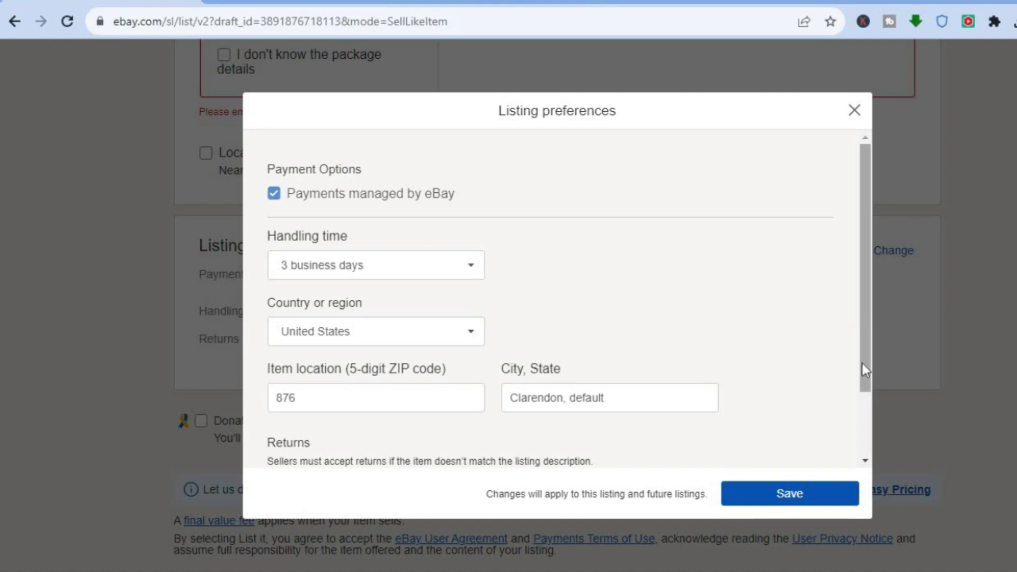
drag(862, 364, 865, 428)
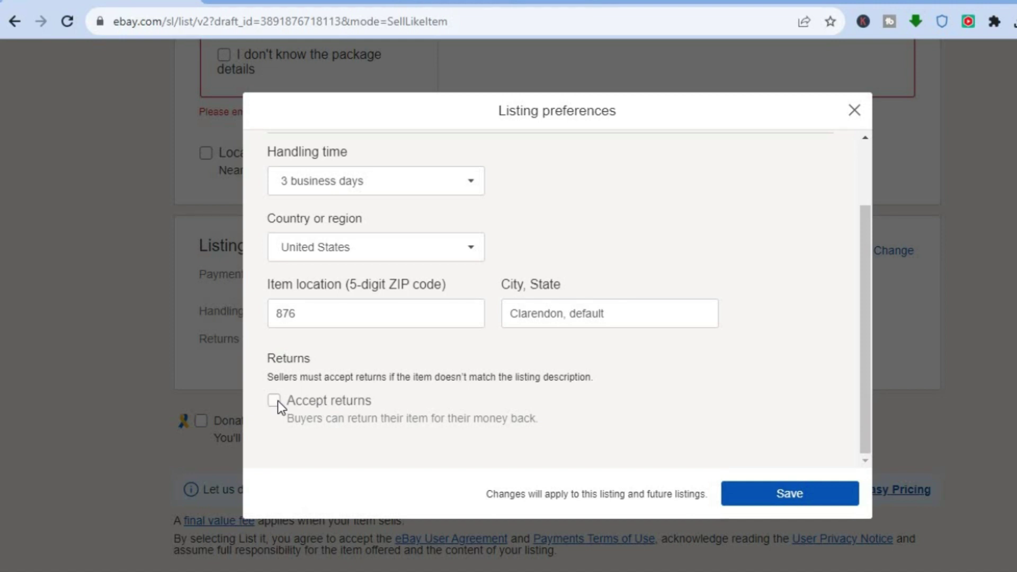
click(853, 113)
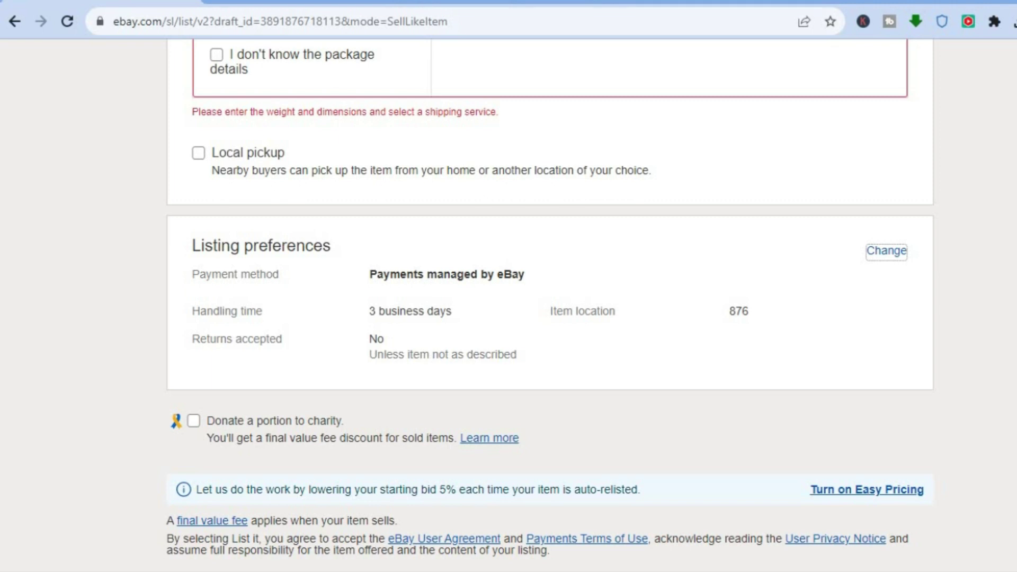
scroll(509, 297, down, 4)
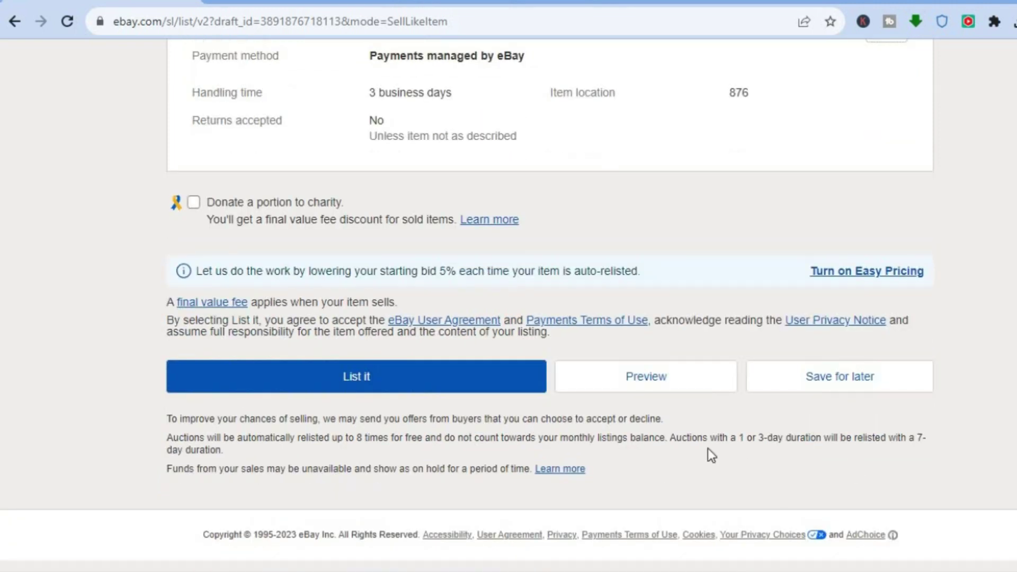
click(647, 379)
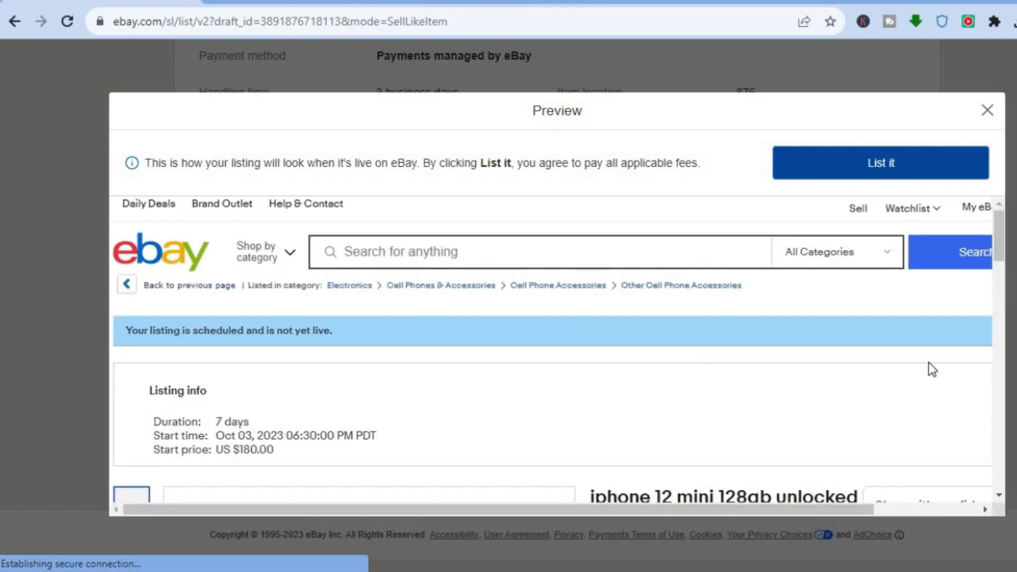
drag(1000, 251, 994, 106)
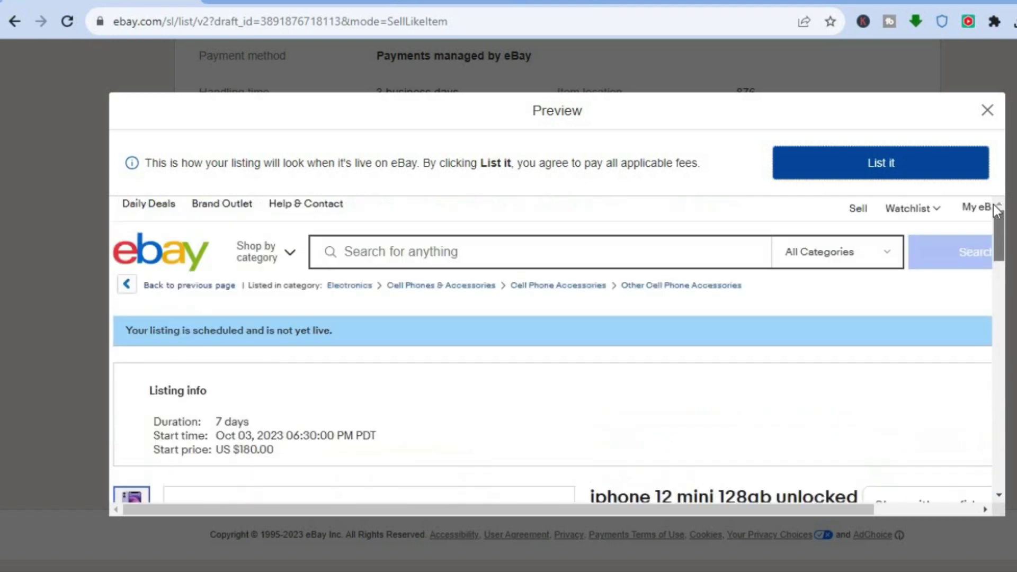
click(987, 109)
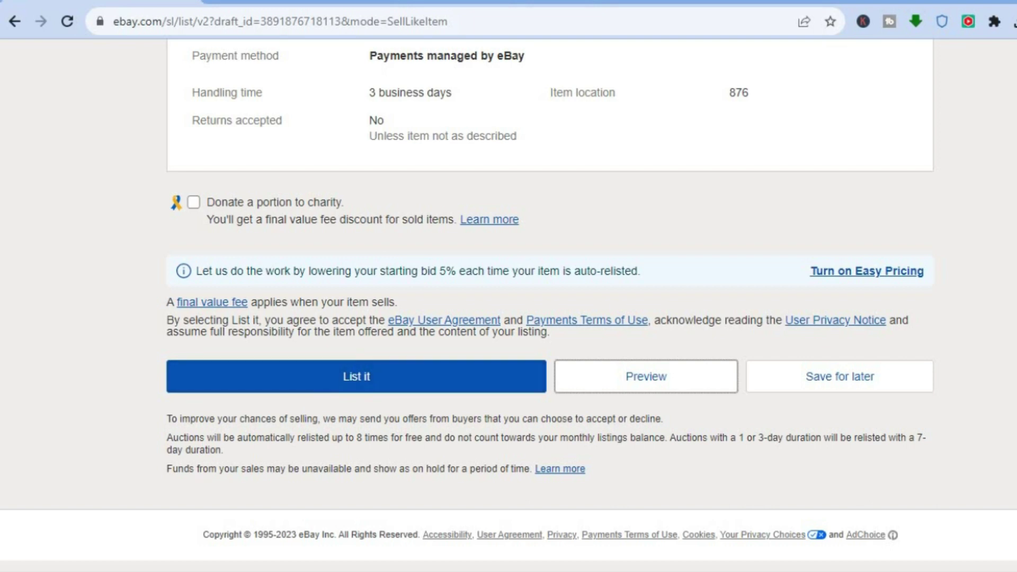
key(Home)
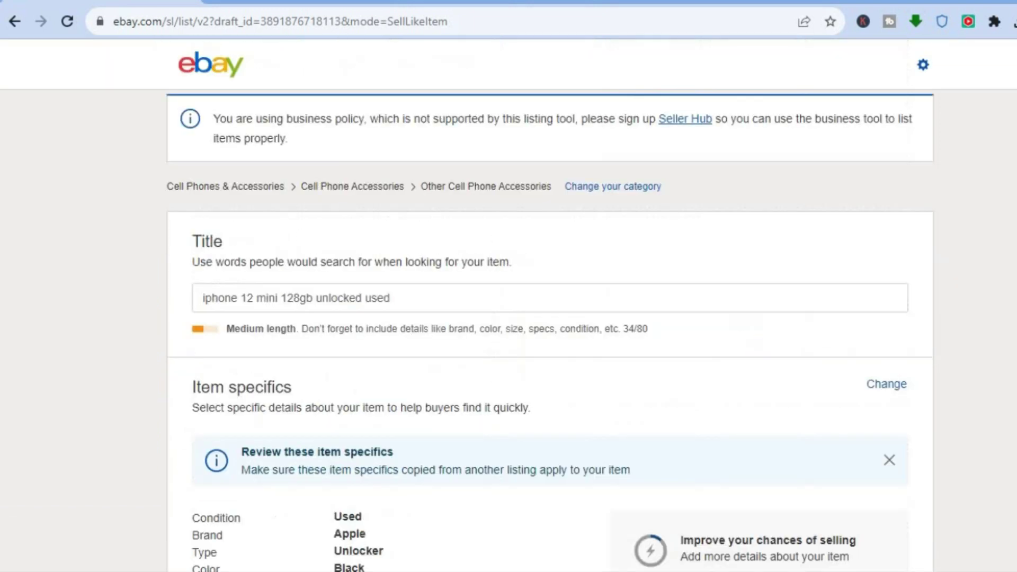
click(922, 65)
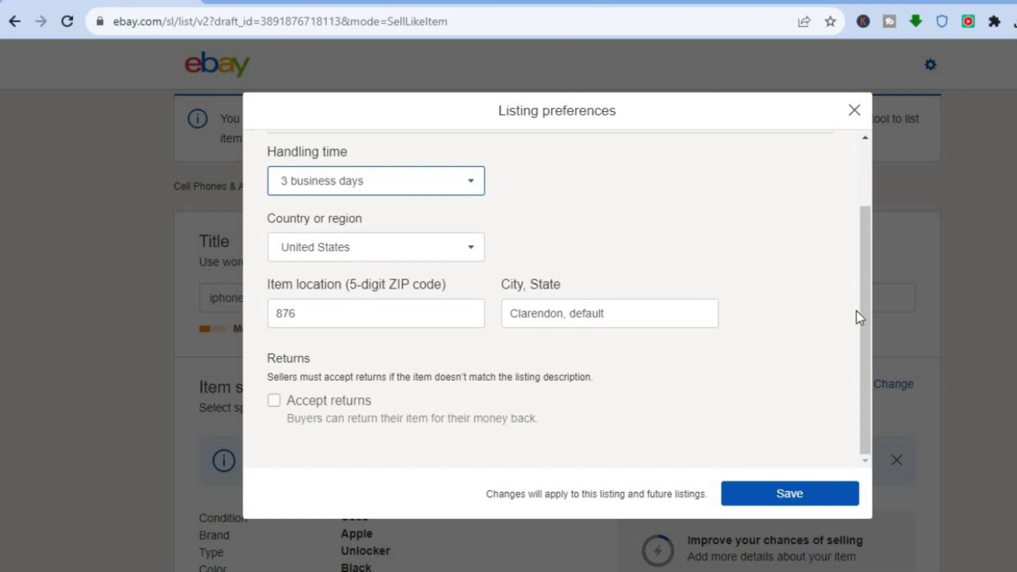
drag(860, 309, 864, 166)
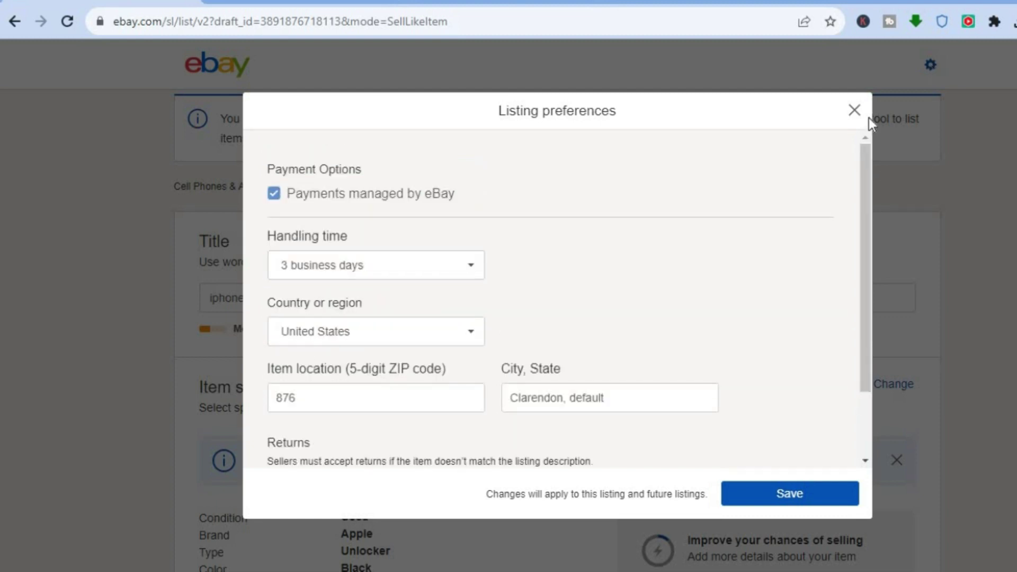
click(855, 110)
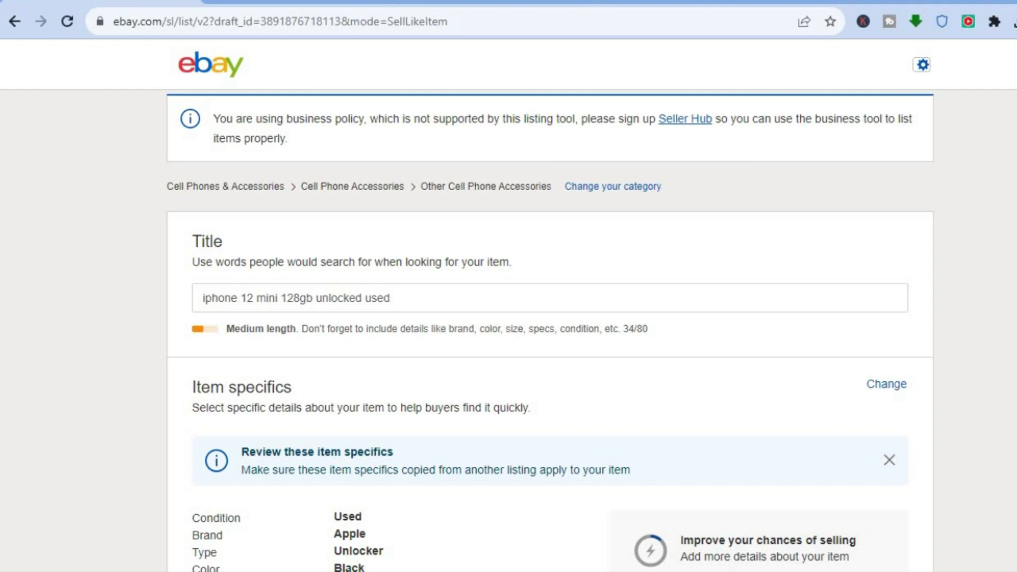